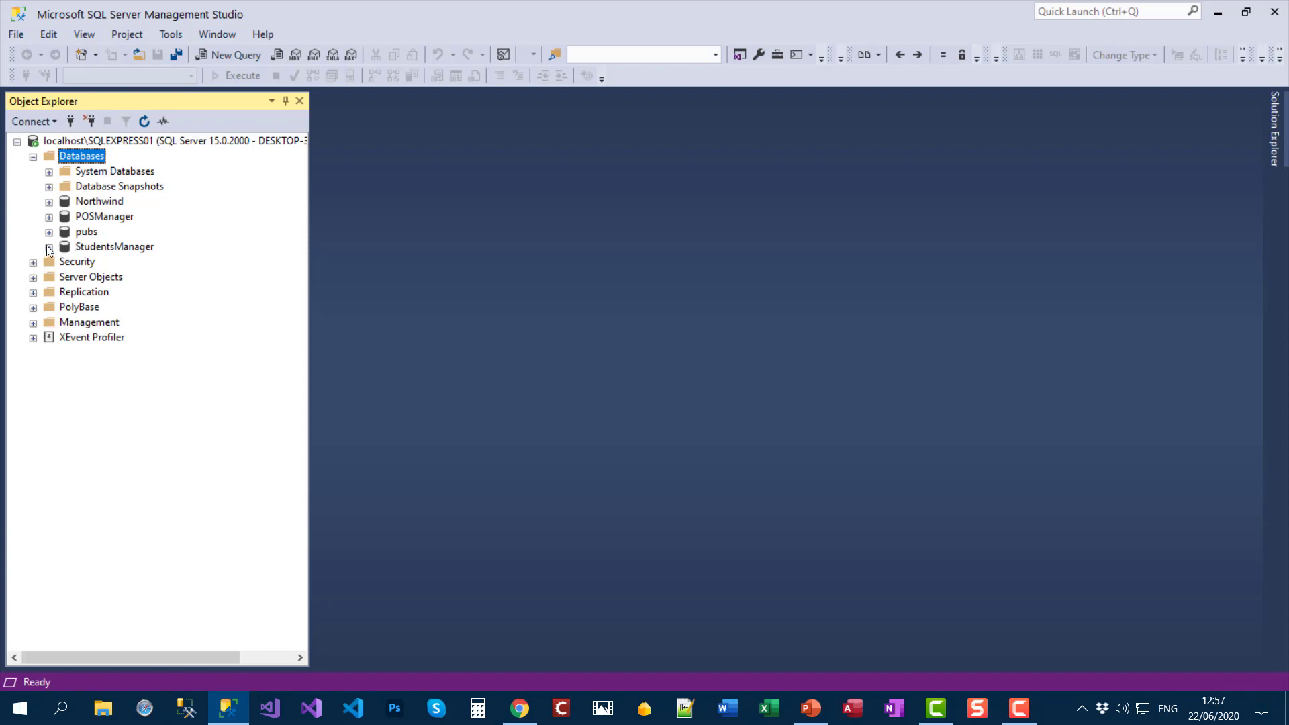
Step: Open a new empty table designer under the StudentsManager database's Tables folder
click(87, 253)
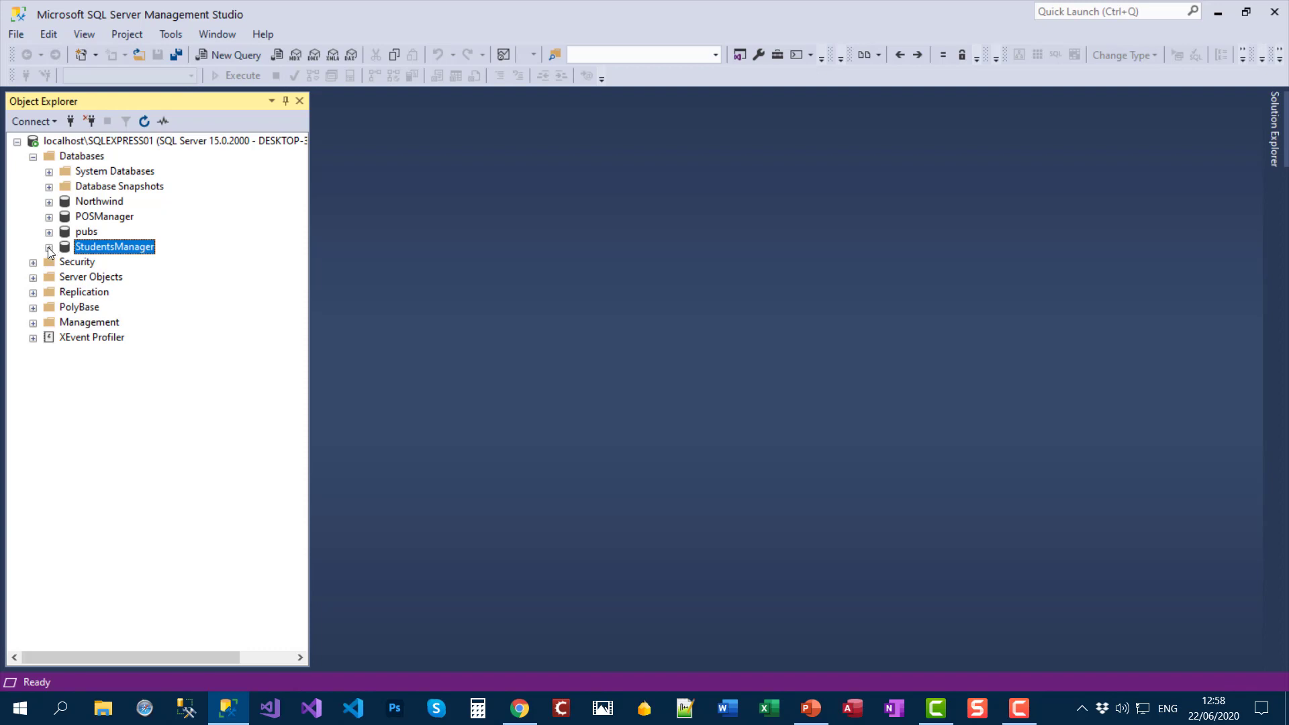
click(49, 248)
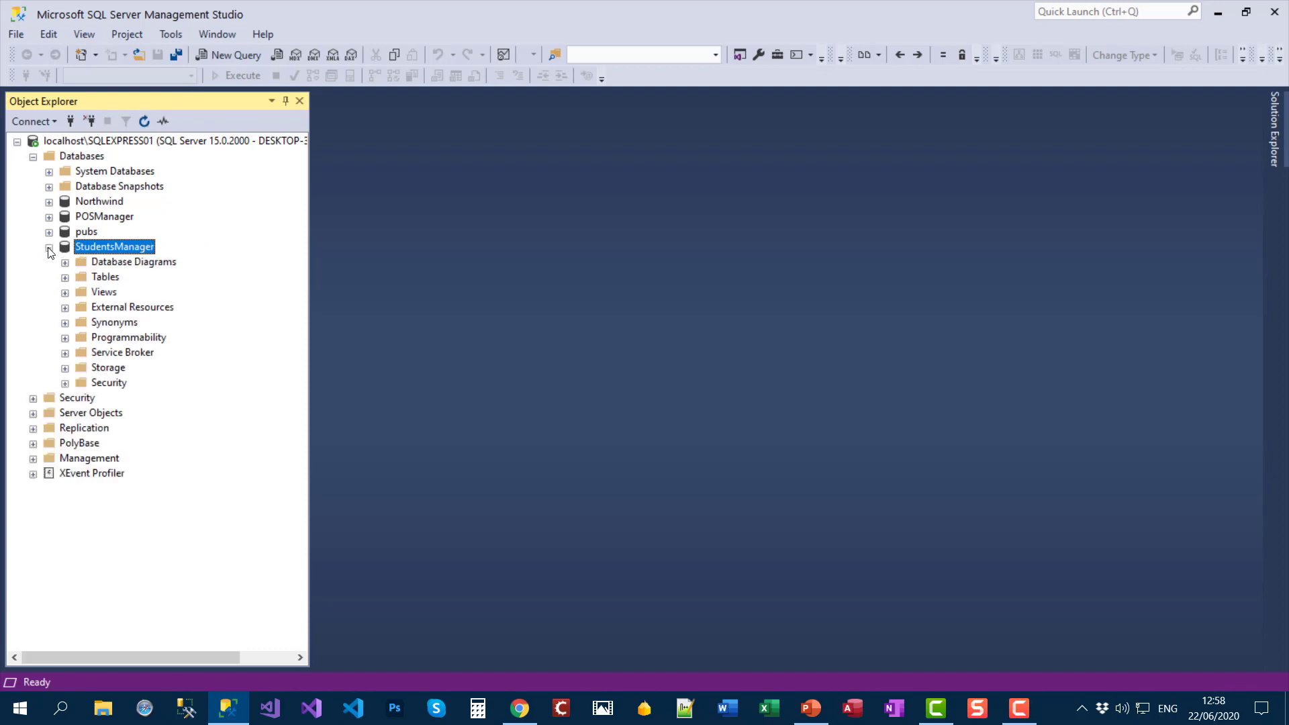
click(115, 278)
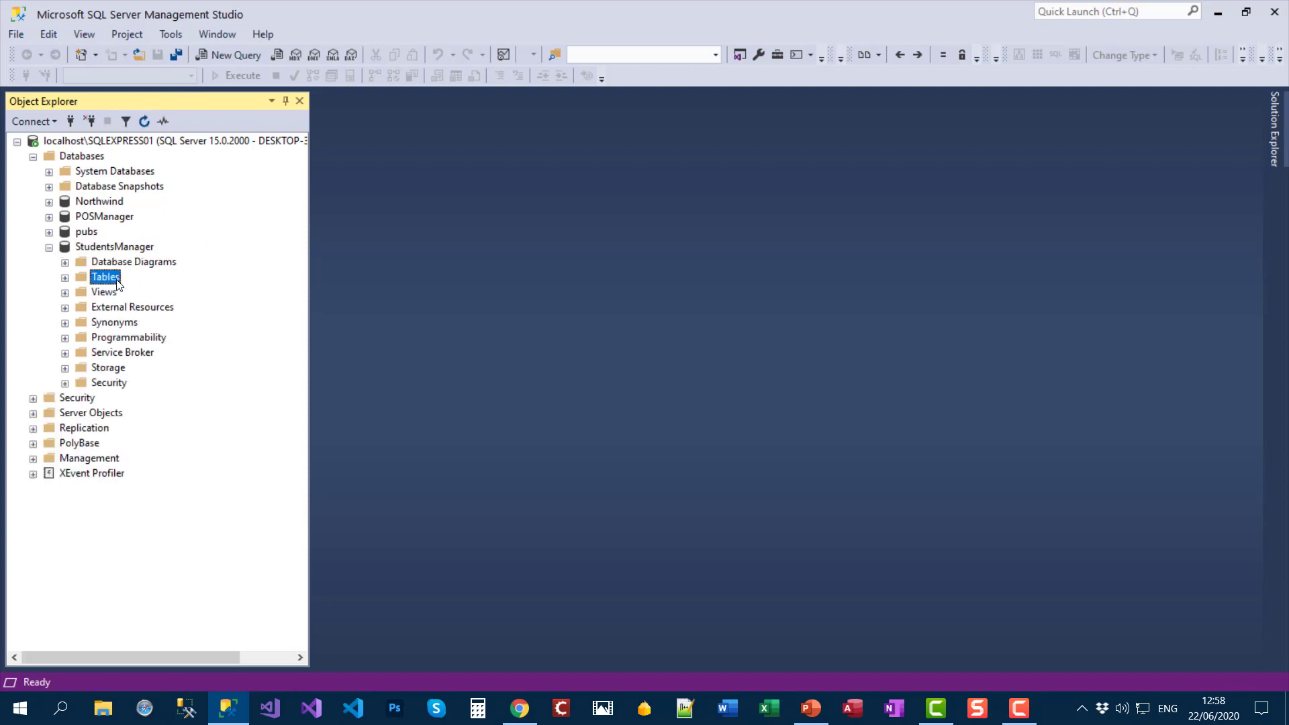
right_click(118, 284)
mouse_move(176, 291)
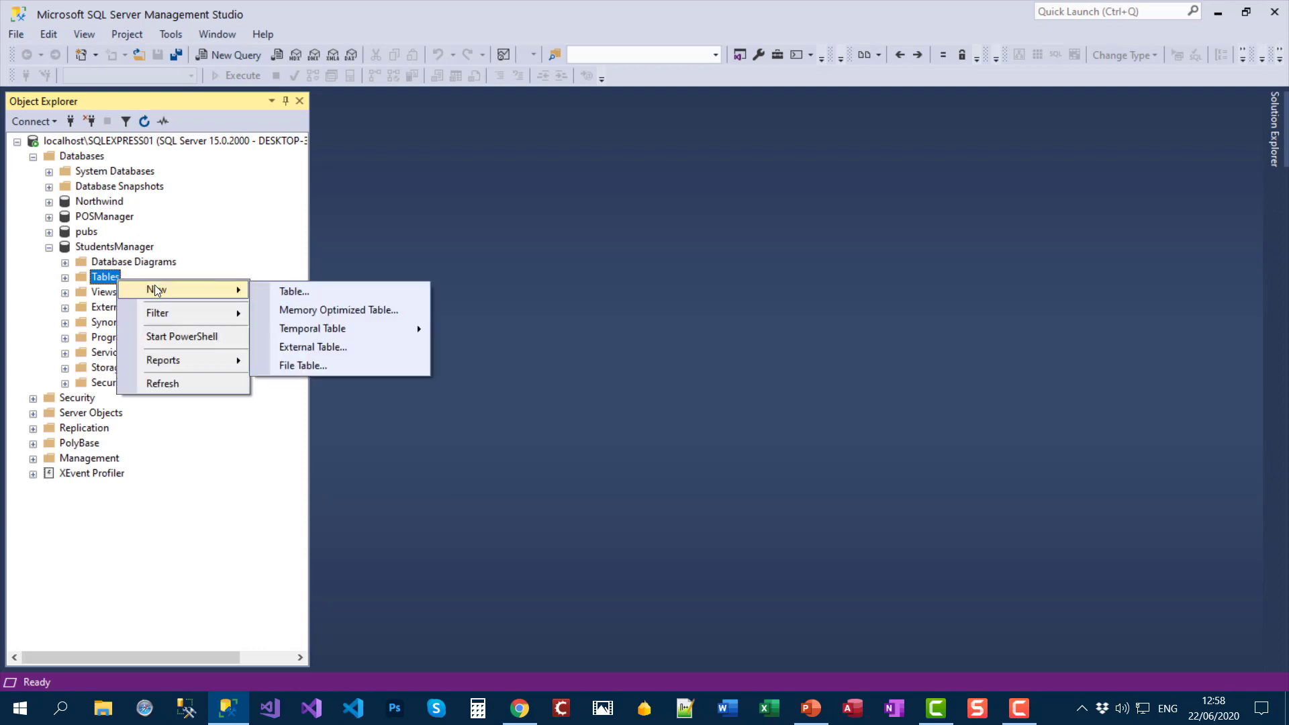
click(366, 296)
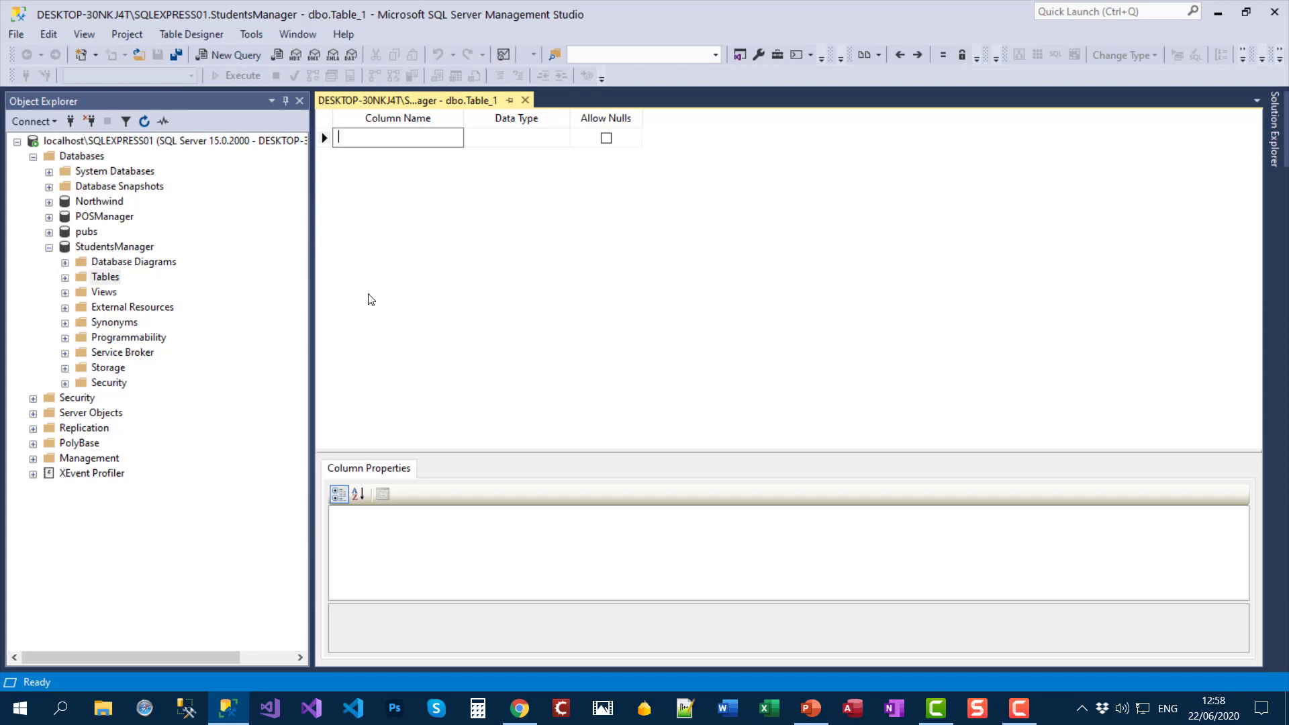
Step: Add an EmployeeId column with data type int
text(EmployeeId)
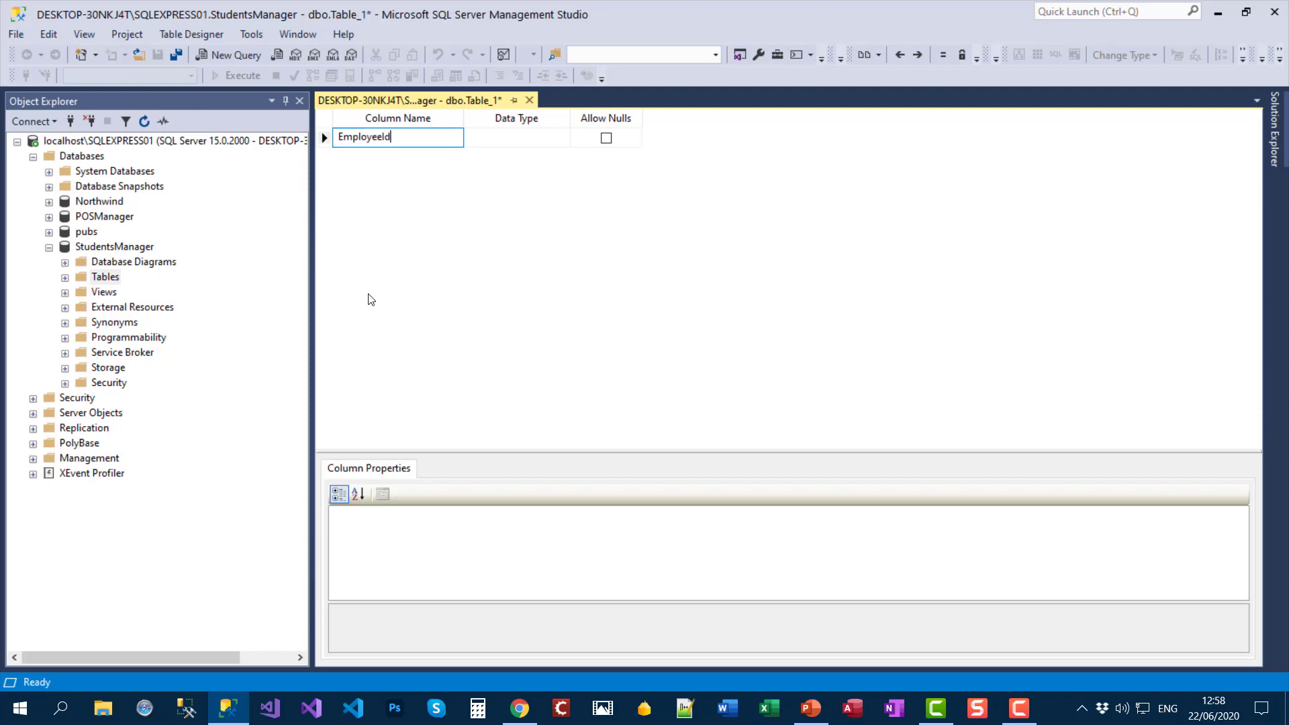
key(Tab)
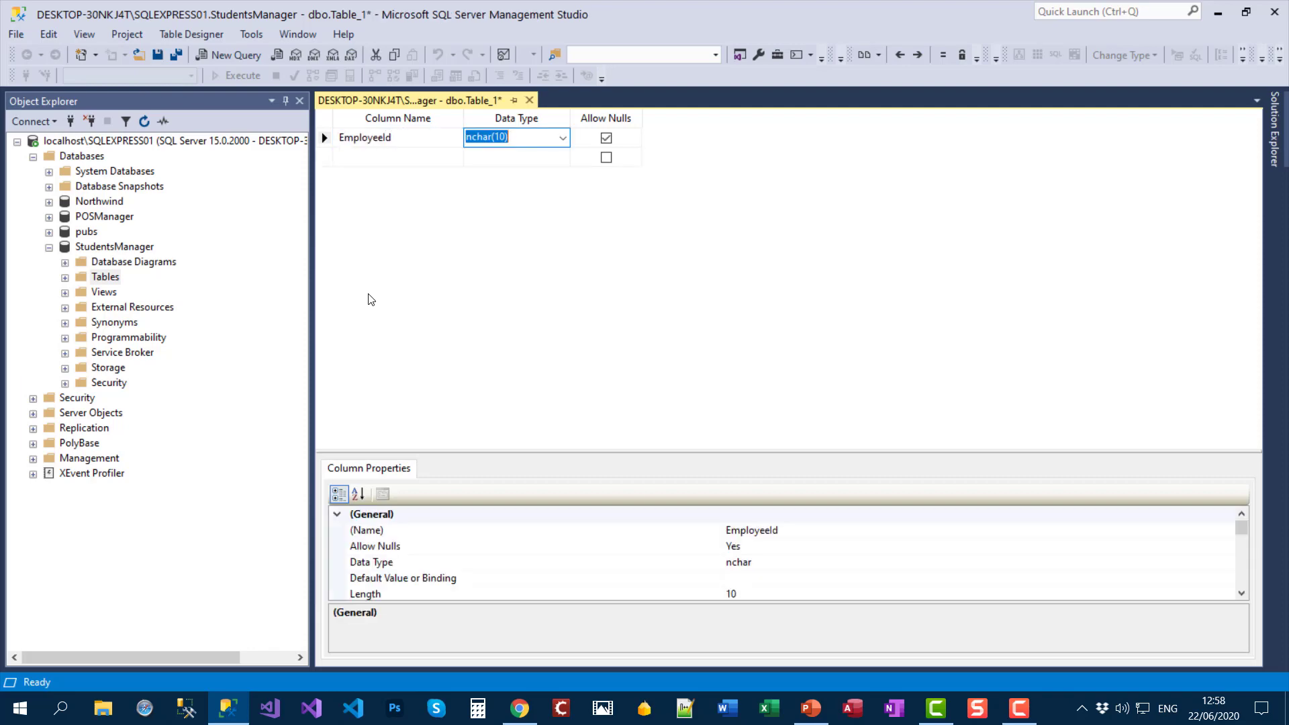
text(int)
key(Tab)
key(Tab)
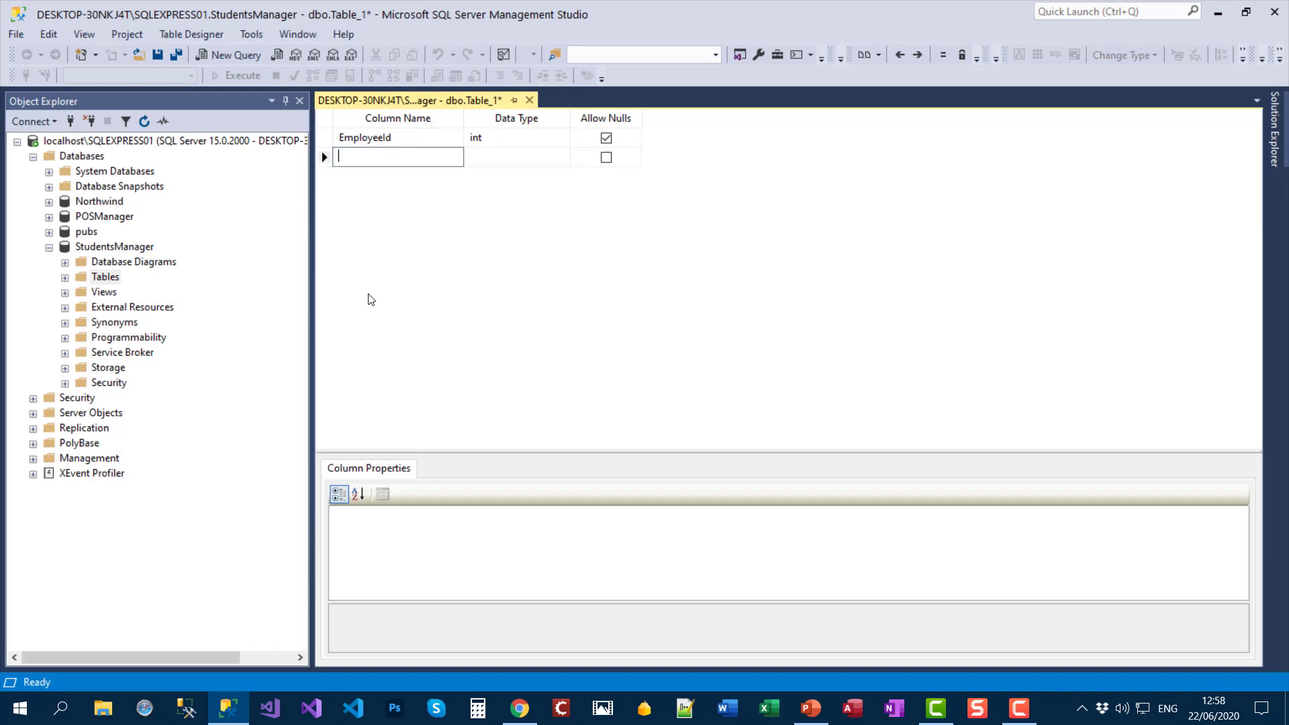
Step: Add a FirstName column typed varchar(100)
text(FirstName)
key(Tab)
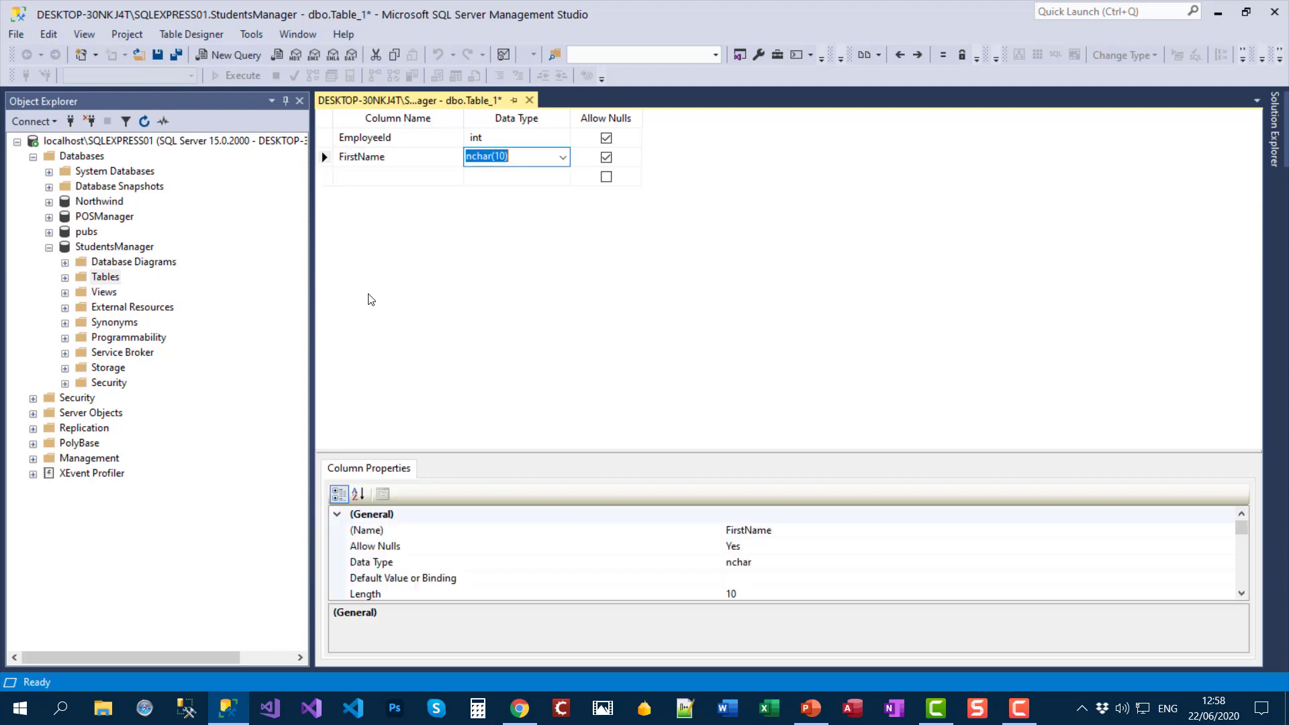
text(varc)
key(Right)
key(Left)
key(BackSpace)
key(BackSpace)
text(100)
Step: Change FirstName's data type to nvarchar(100)
key(Return)
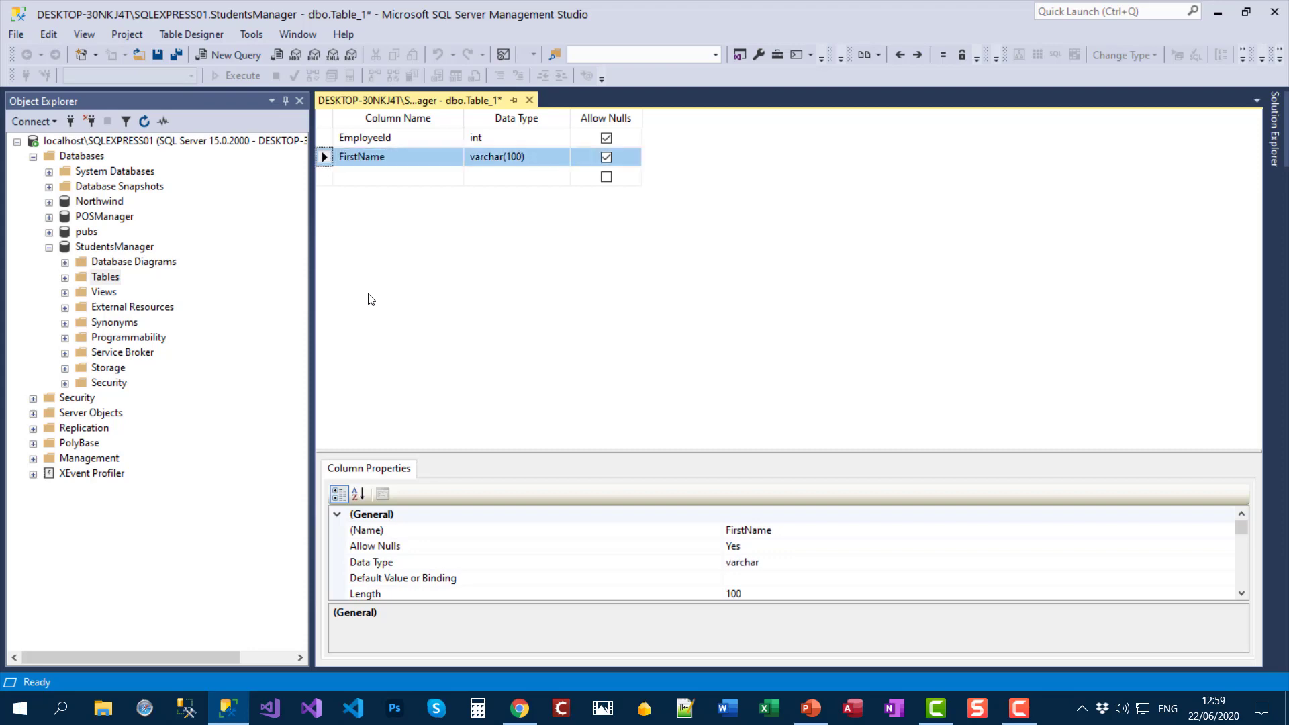
click(532, 159)
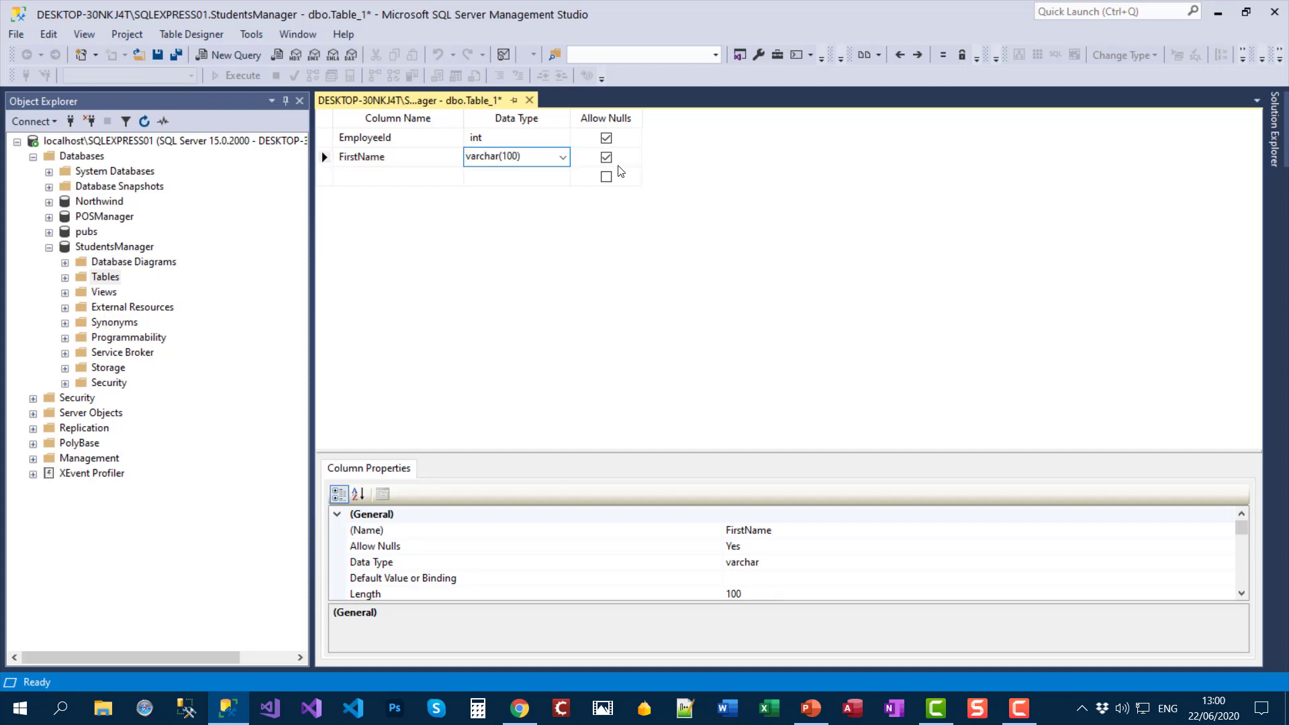
text(n)
click(393, 176)
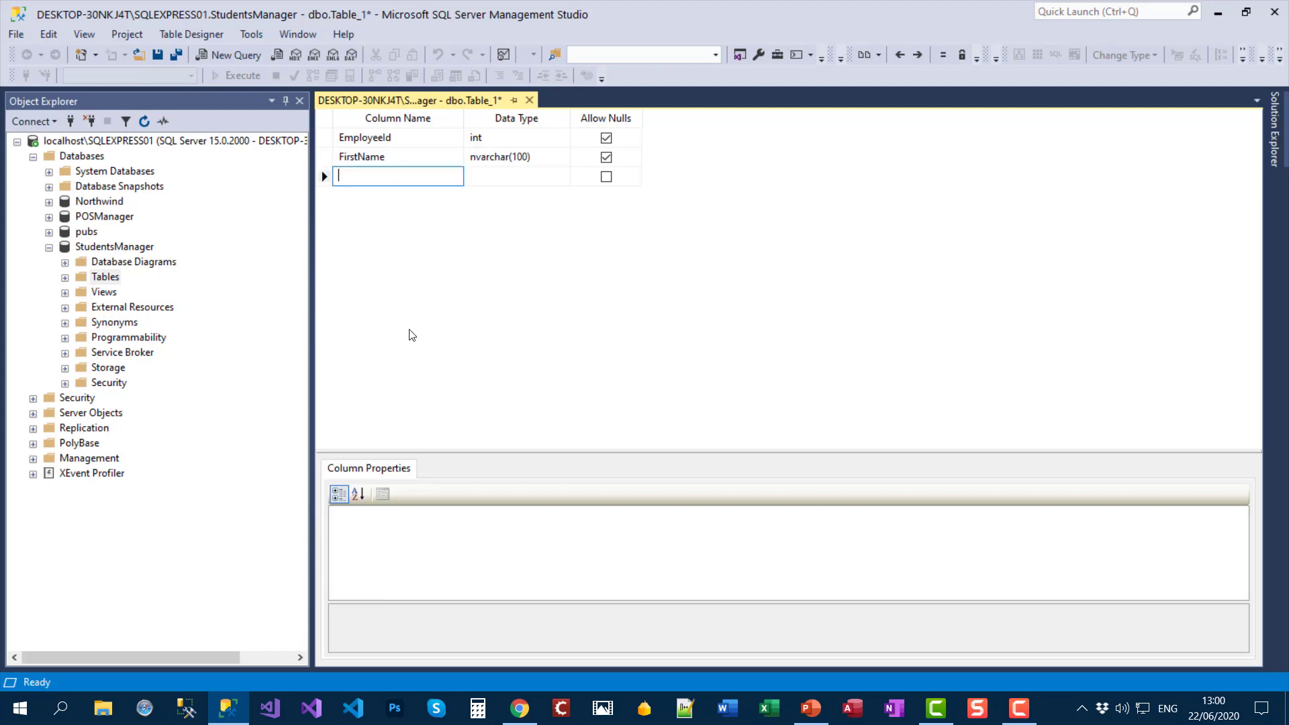
Step: Add a LastName column typed nvarchar(100)
text(LastName)
key(Tab)
text(nva)
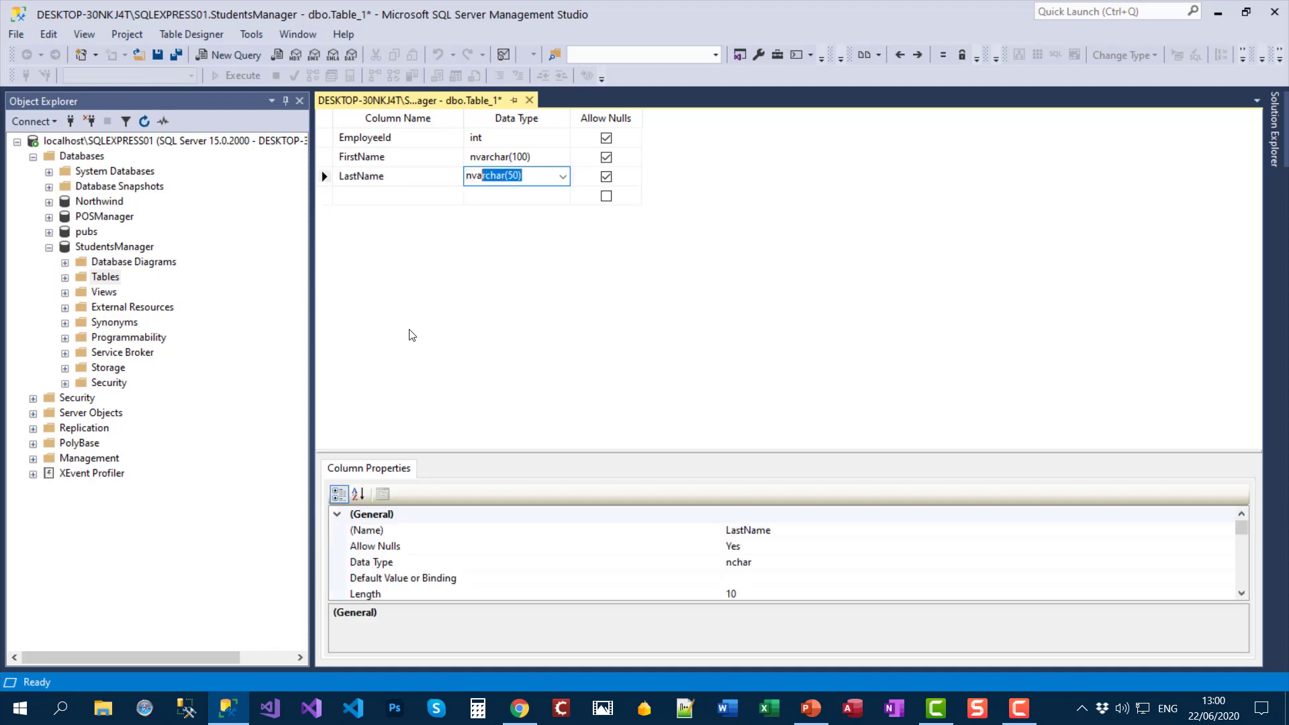
text(r)
key(End)
key(BackSpace)
key(BackSpace)
text(10)
click(362, 196)
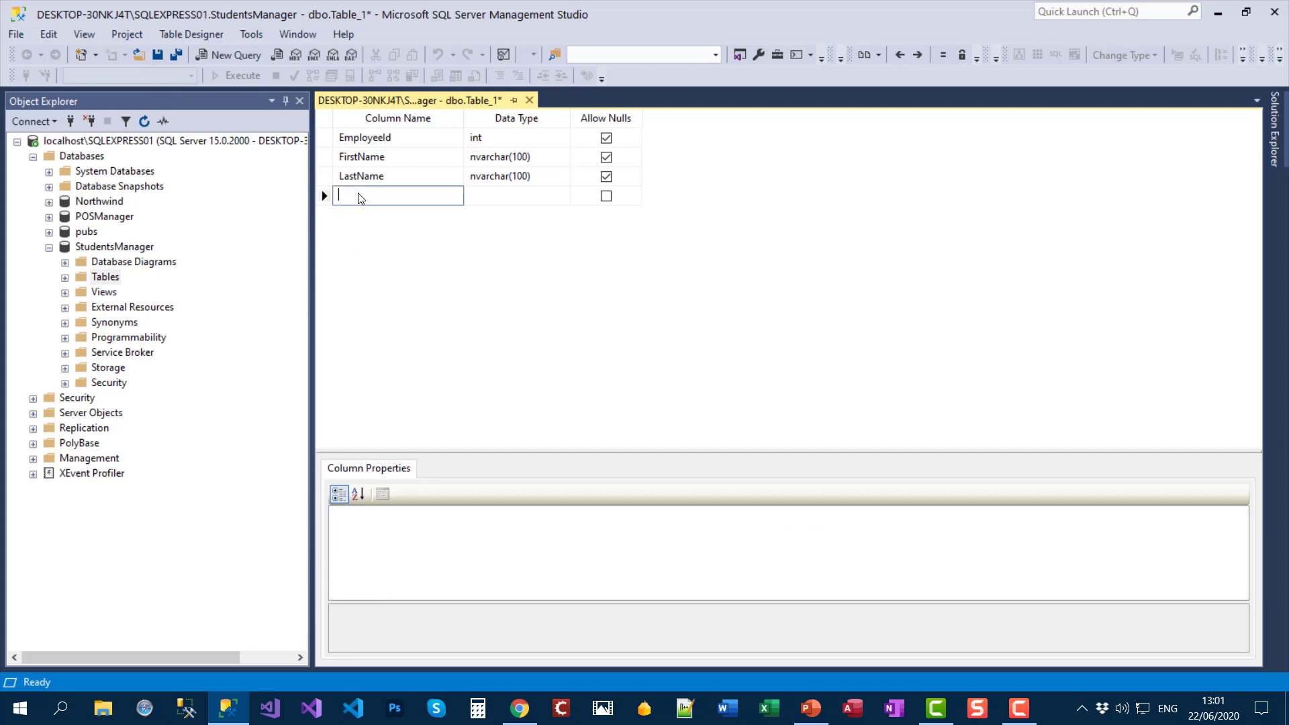
Step: Add Email and Telephone columns, both nvarchar(50)
text(Email)
key(Tab)
text(nvar)
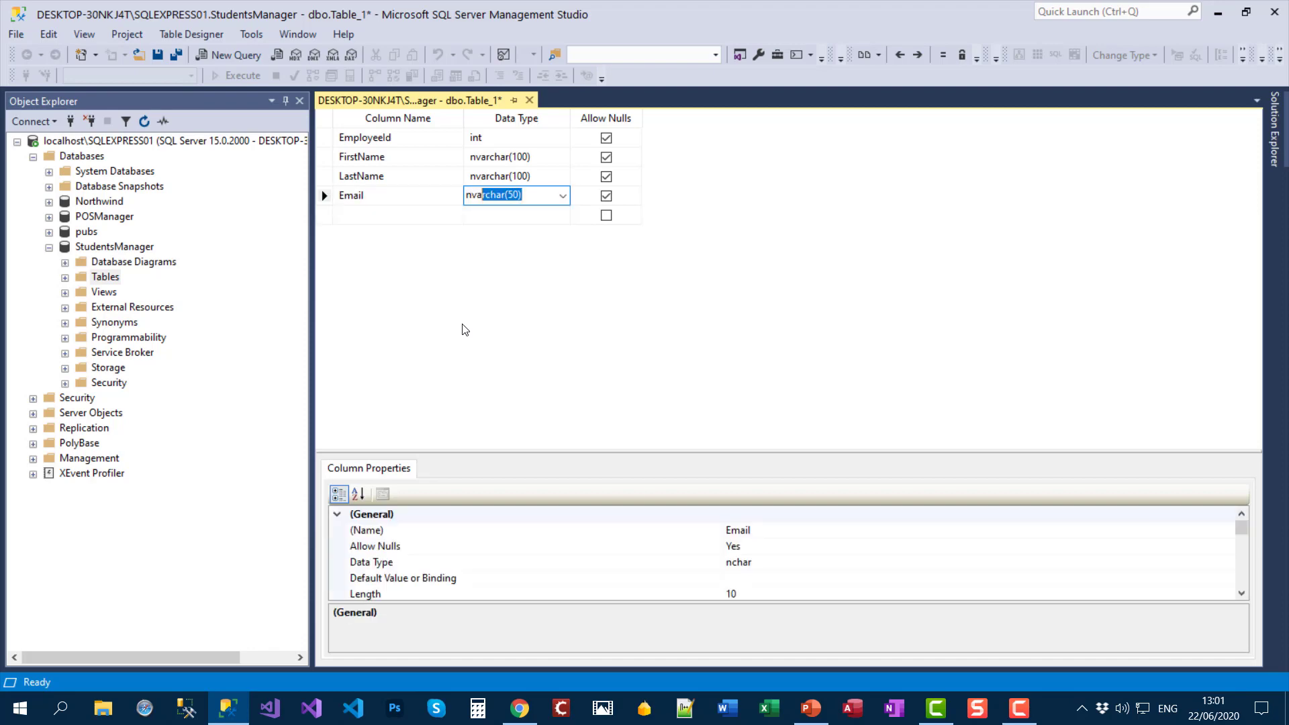
key(Tab)
key(Tab)
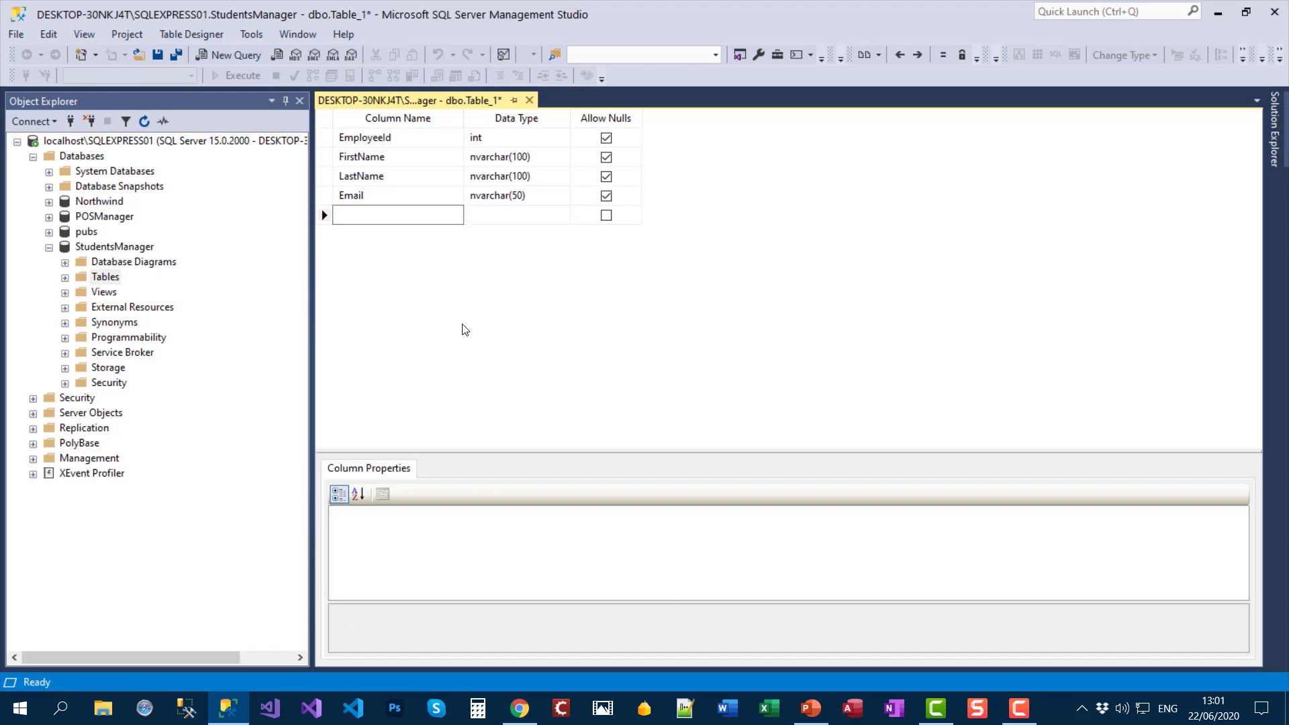
text(Telephone)
key(Tab)
text(nvar)
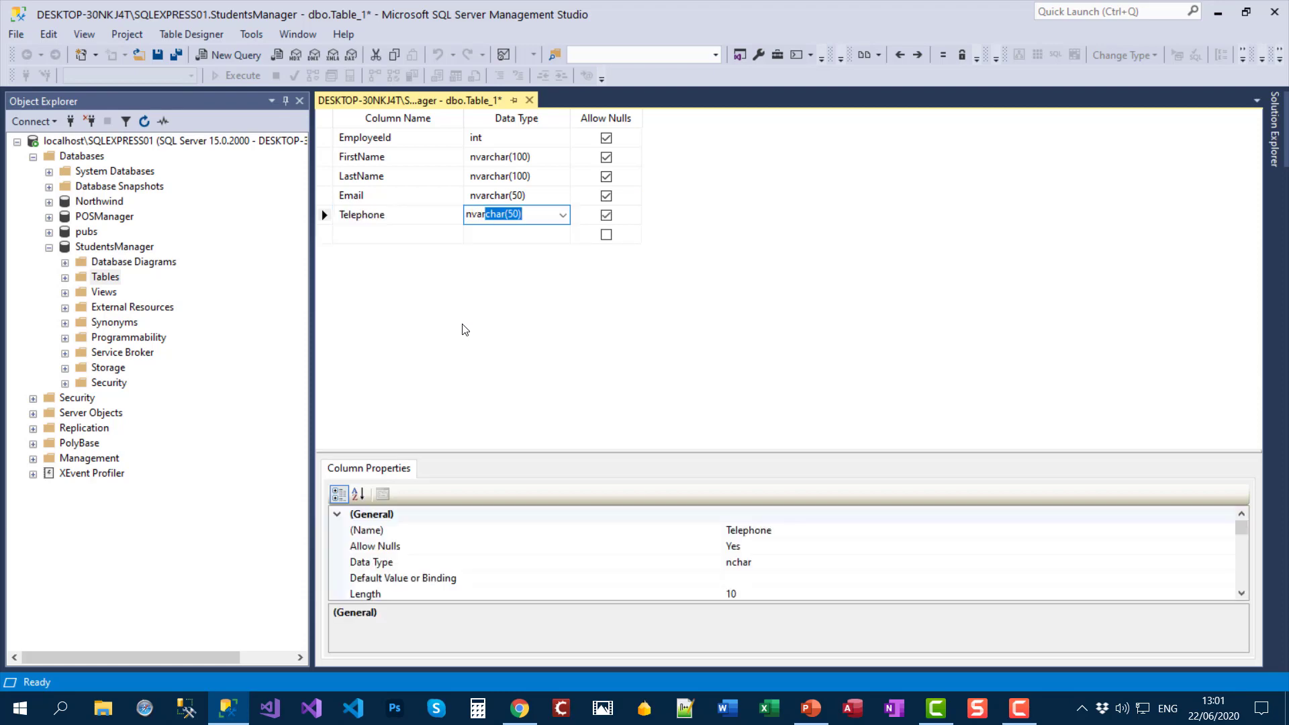
key(Tab)
key(Tab)
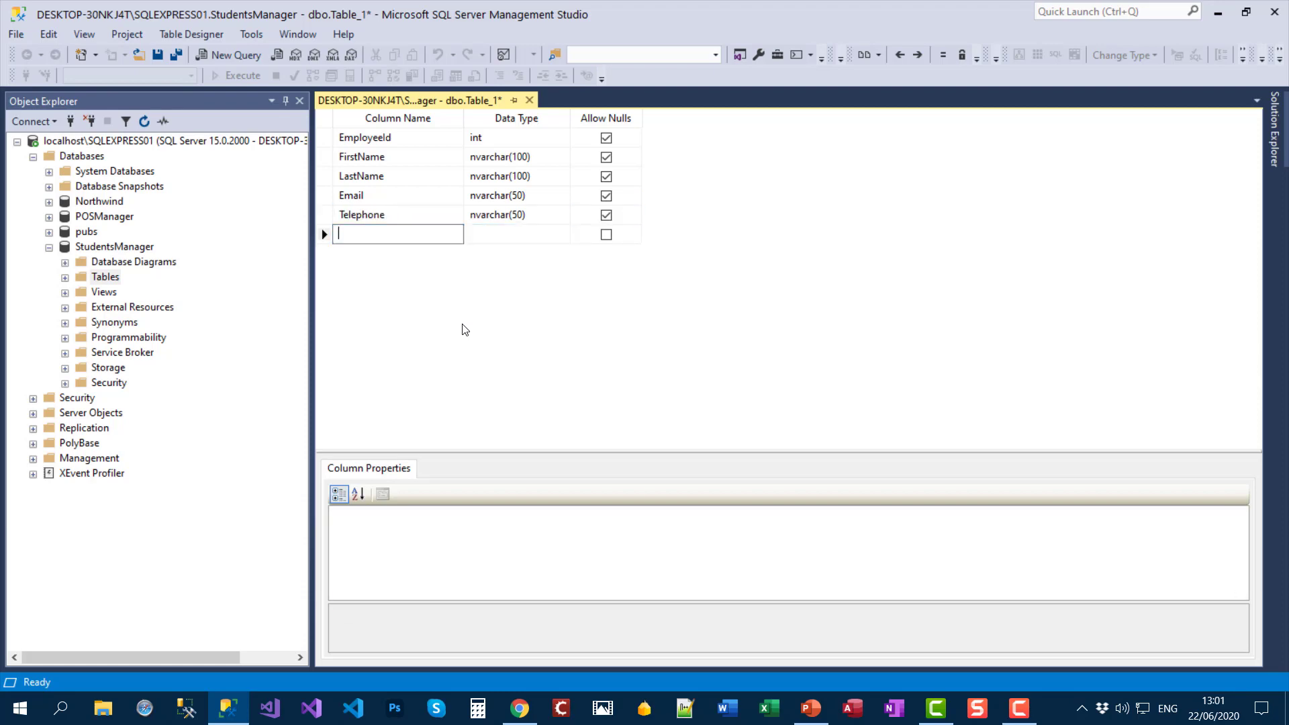
Step: Add a Notes column typed nvarchar(MAX)
text(Notes)
key(Tab)
text(nvarchar)
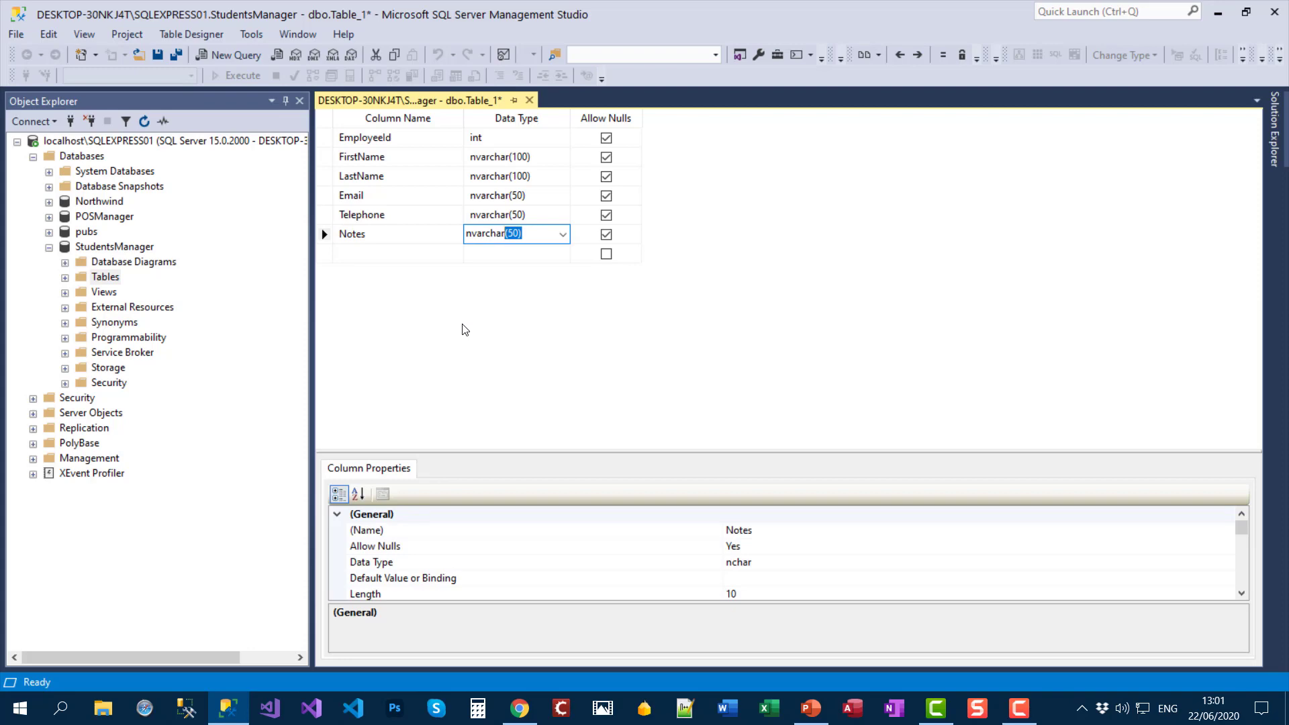
text((MAX))
click(516, 215)
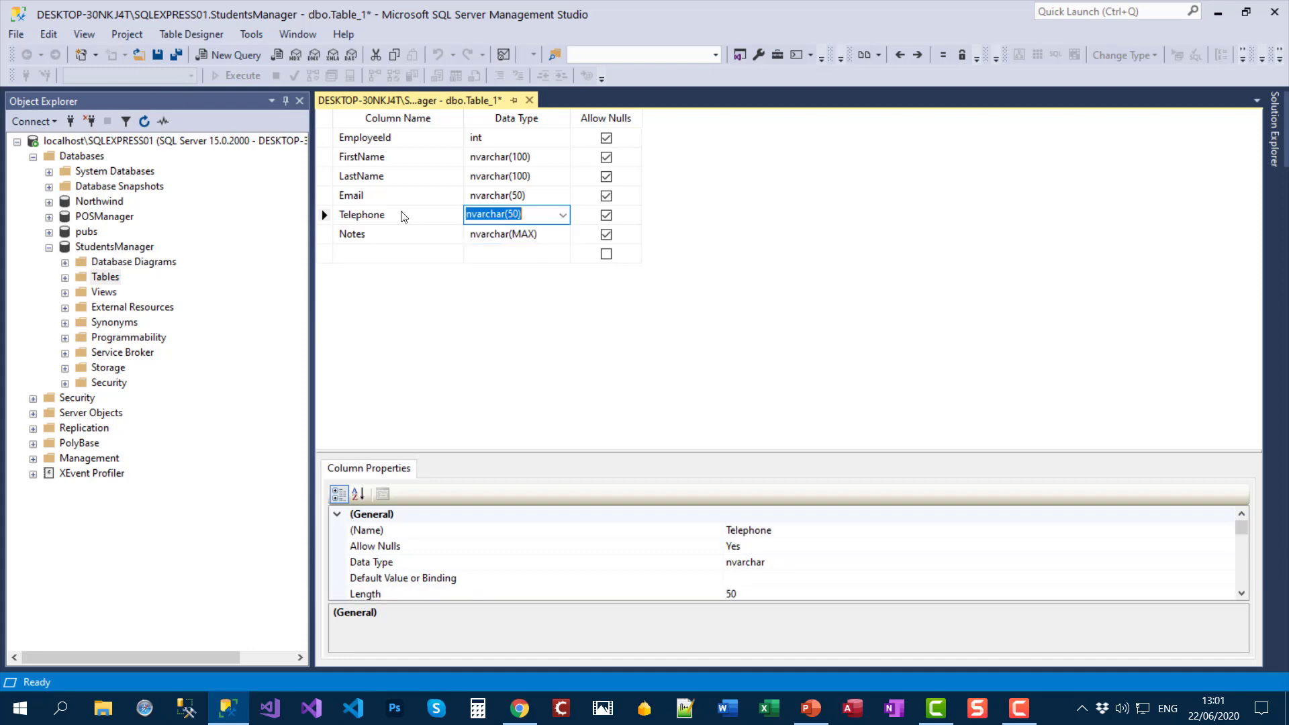
click(384, 215)
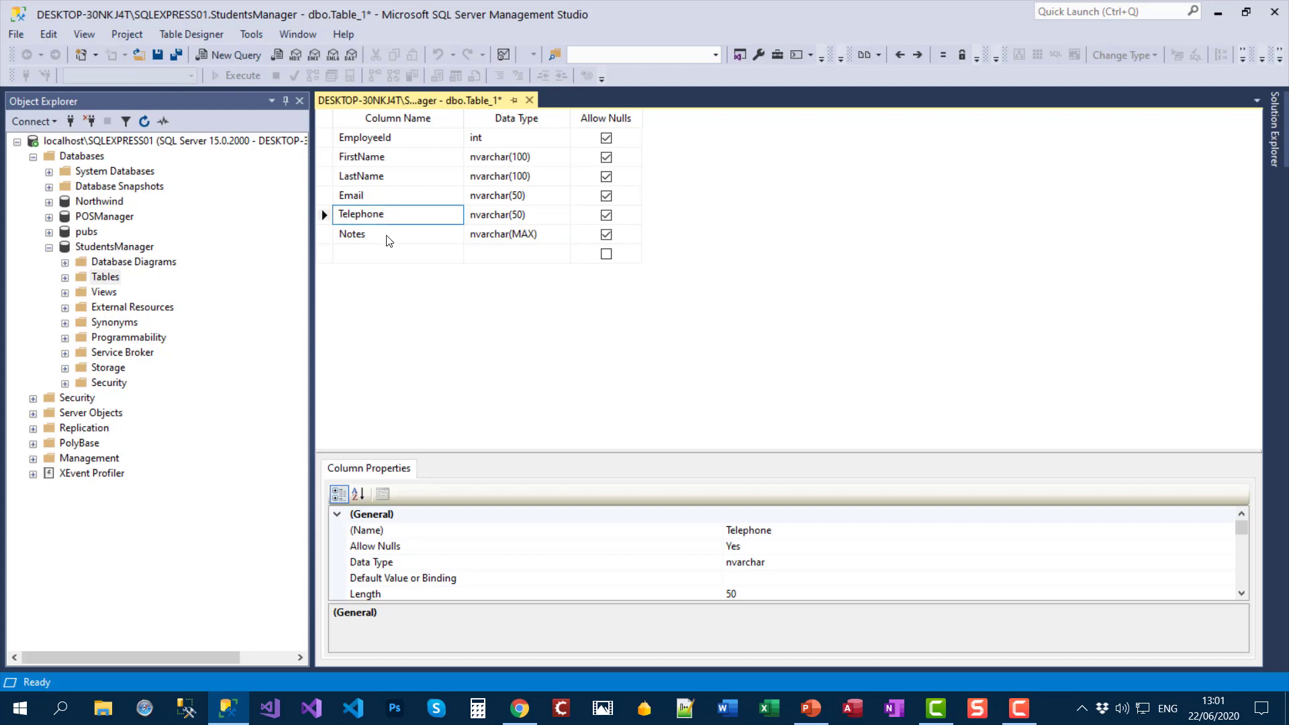
click(525, 235)
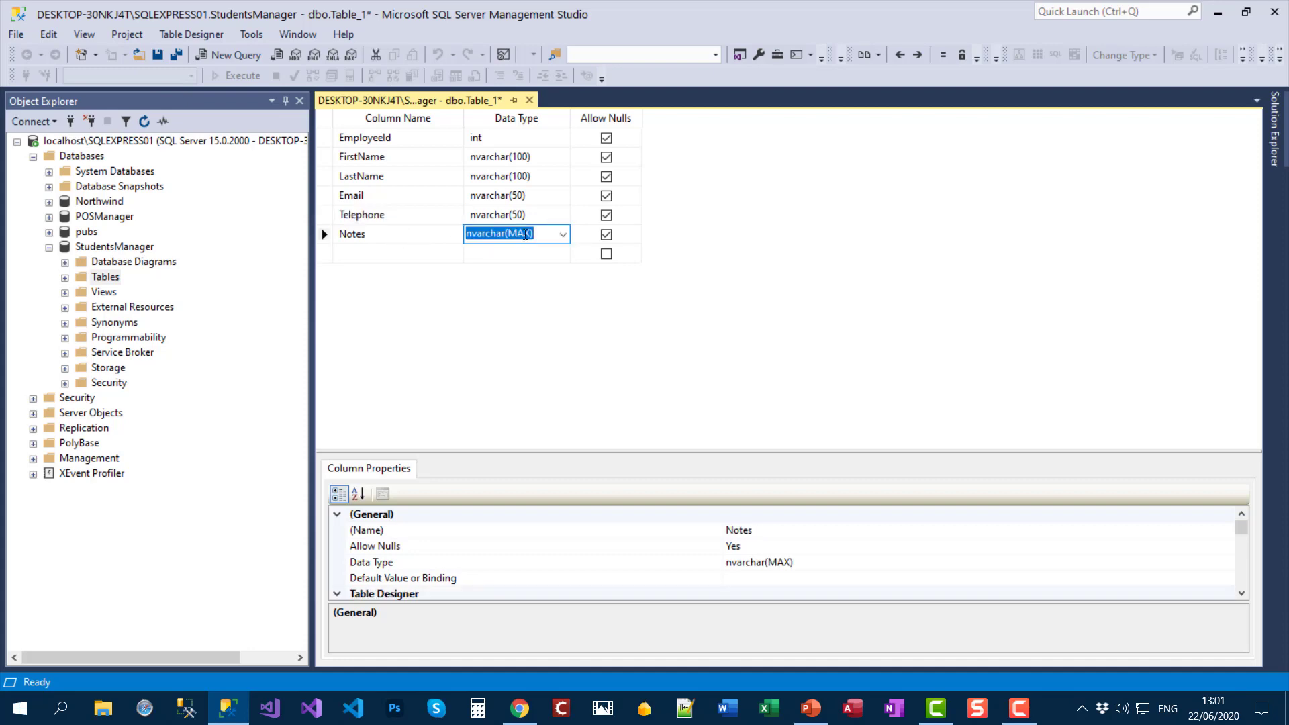
click(519, 216)
click(520, 195)
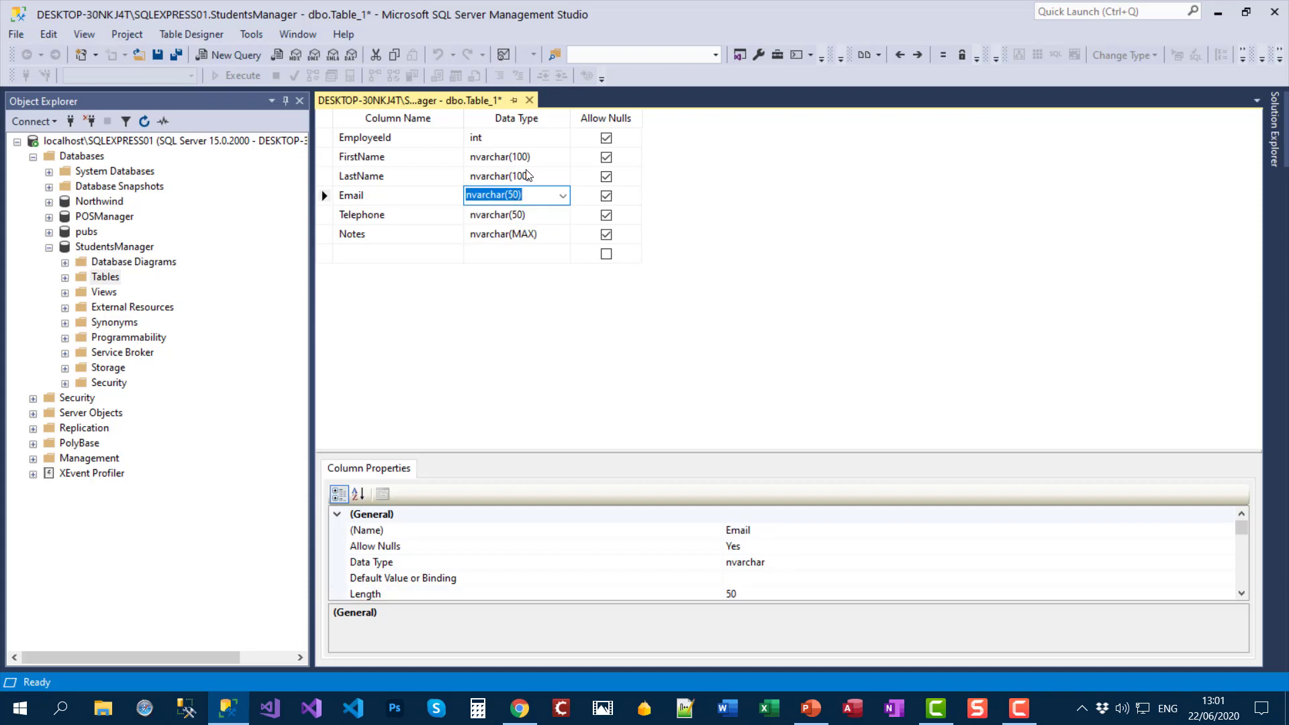
click(528, 176)
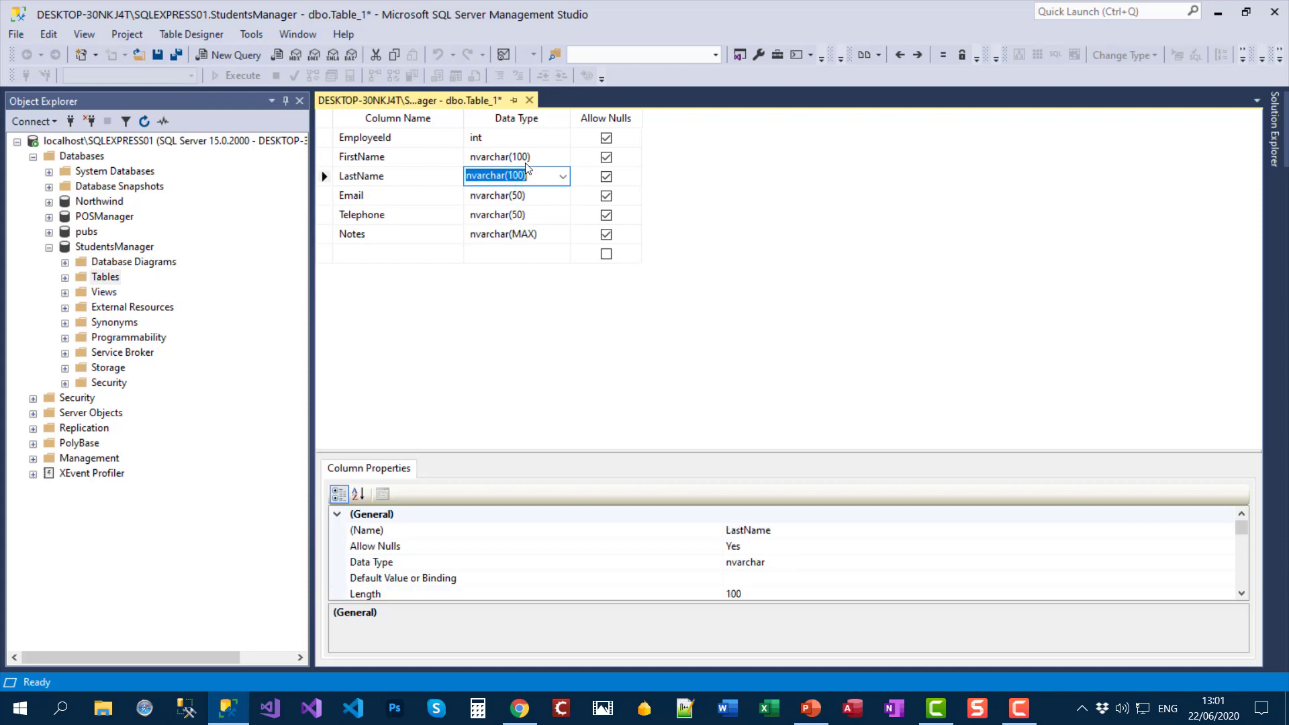
click(525, 158)
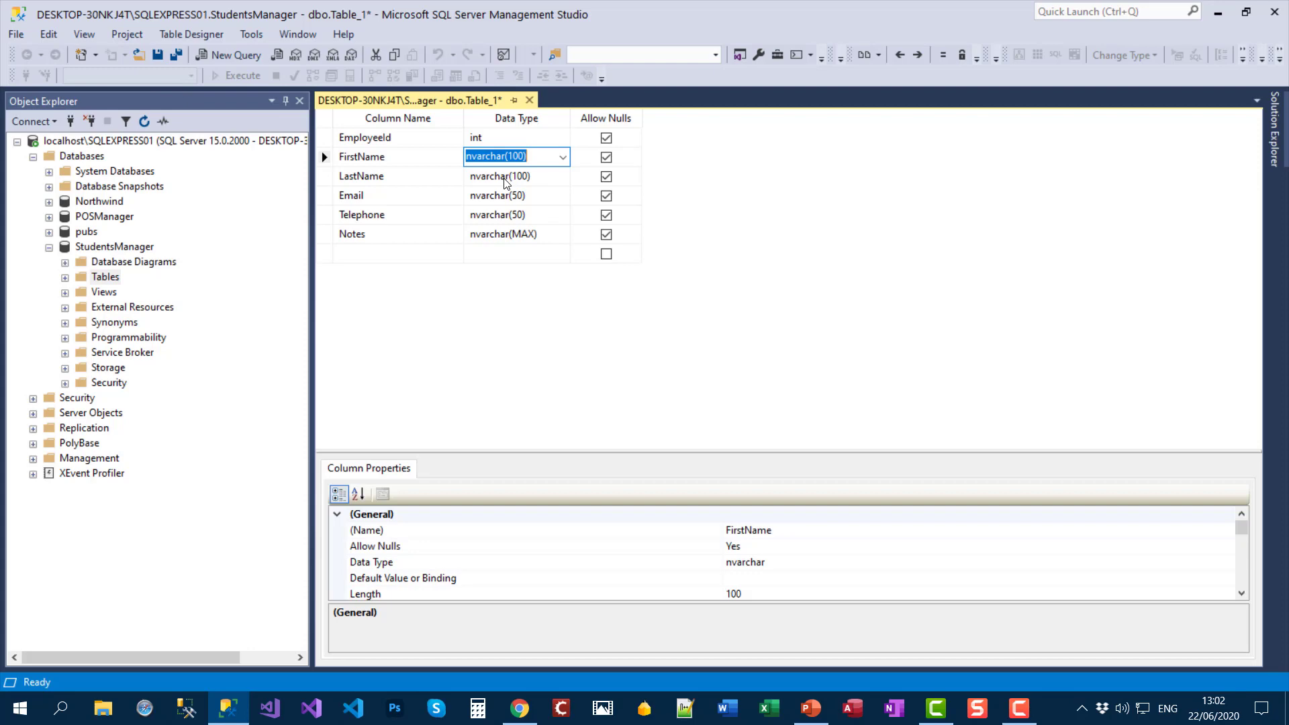
click(511, 196)
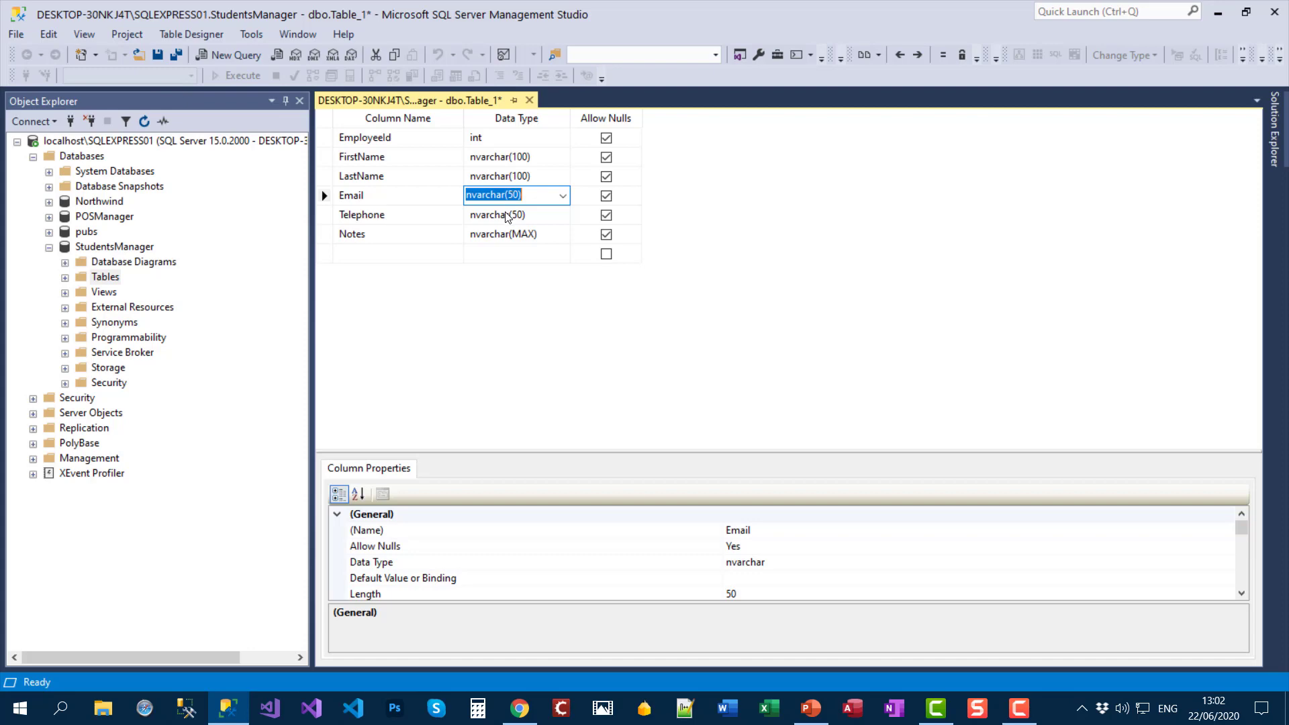
click(521, 215)
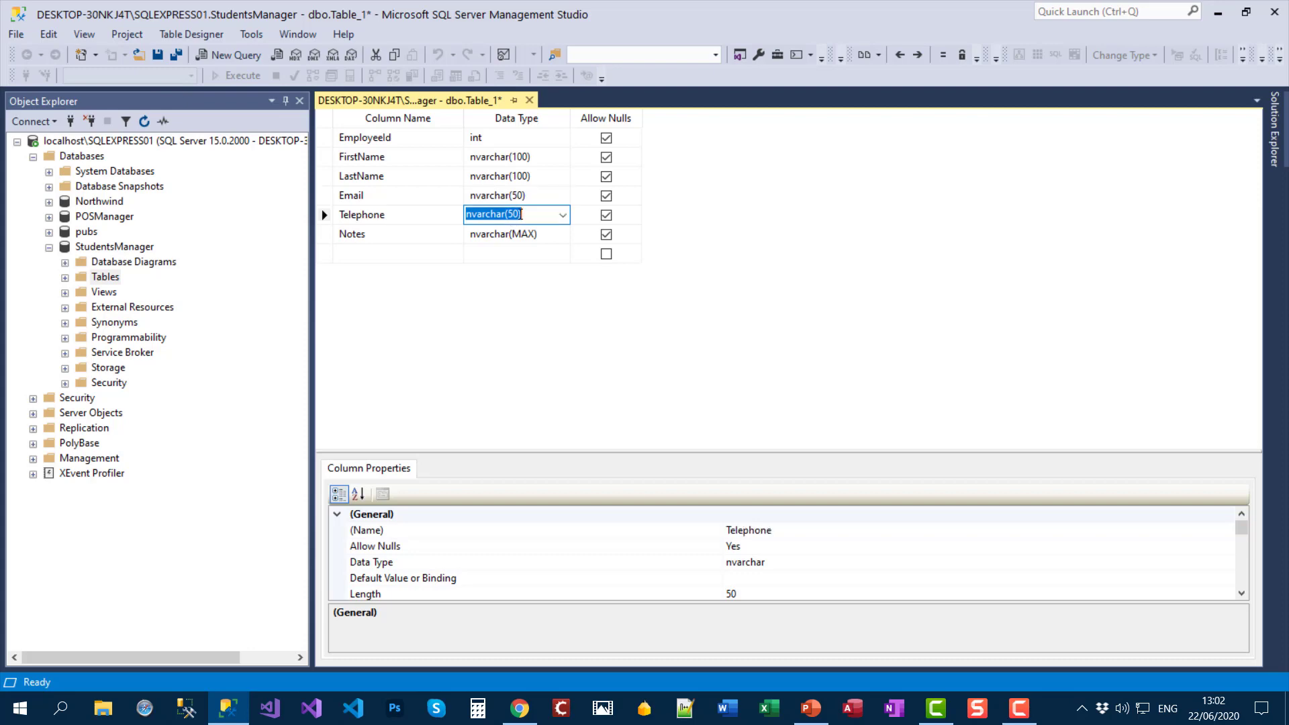
key(BackSpace)
key(BackSpace)
text(4001)
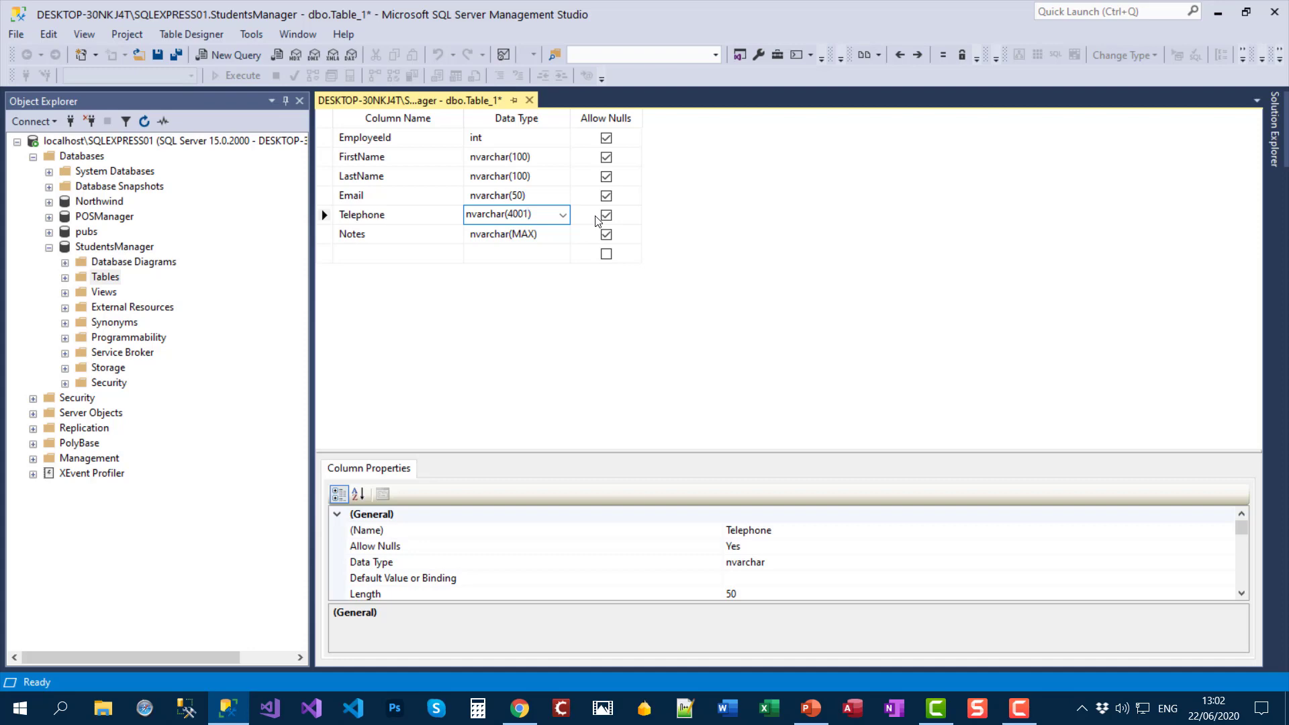
key(BackSpace)
key(BackSpace)
key(BackSpace)
key(BackSpace)
text(50)
click(493, 233)
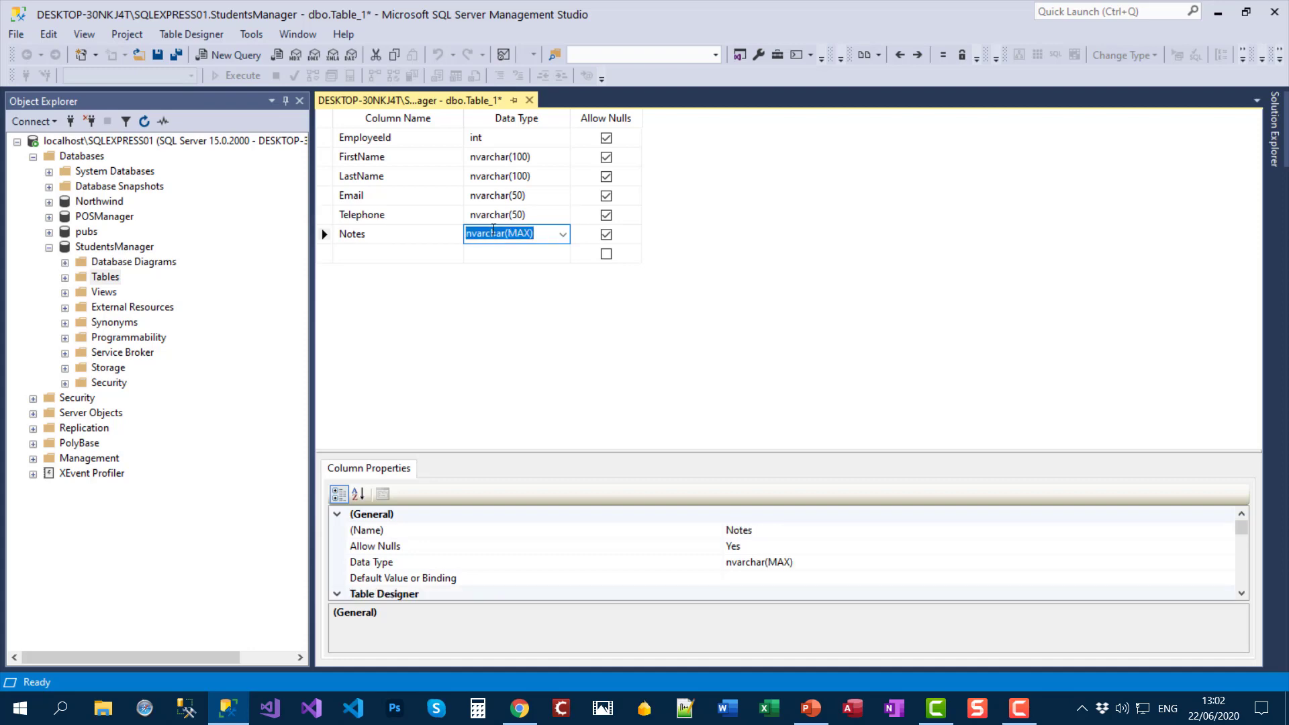
click(529, 288)
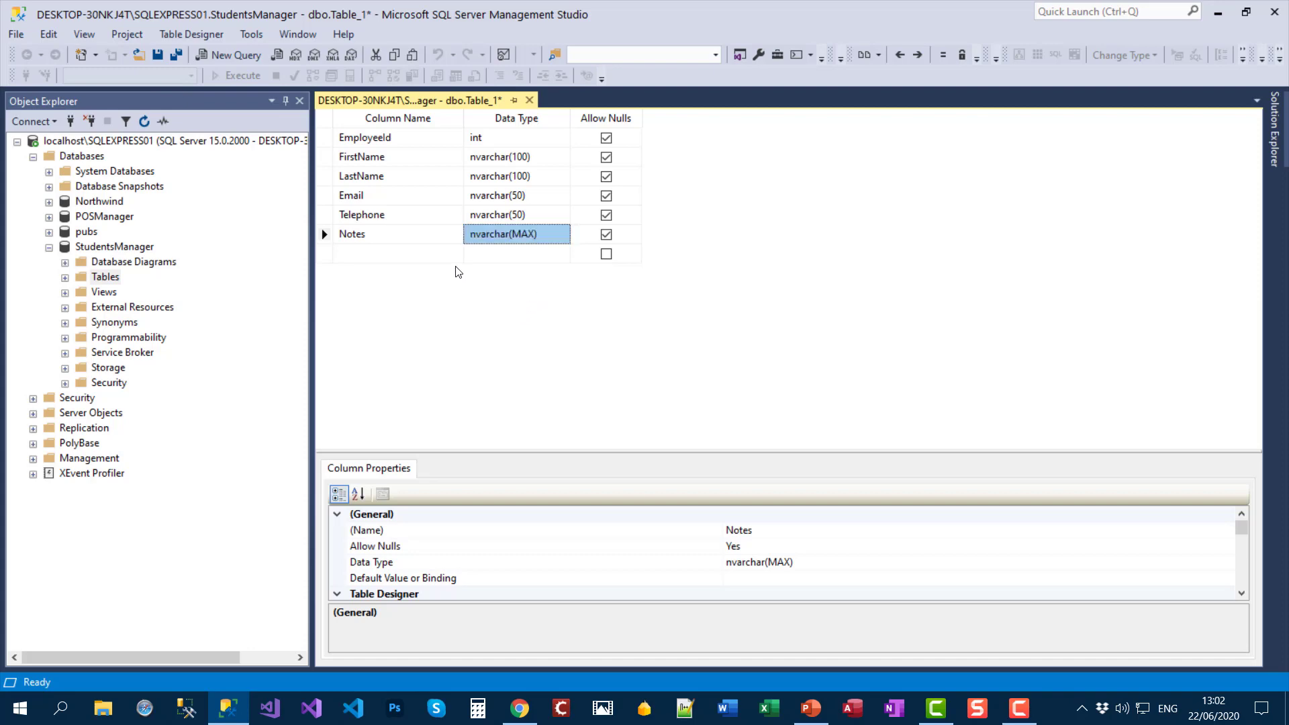
click(158, 55)
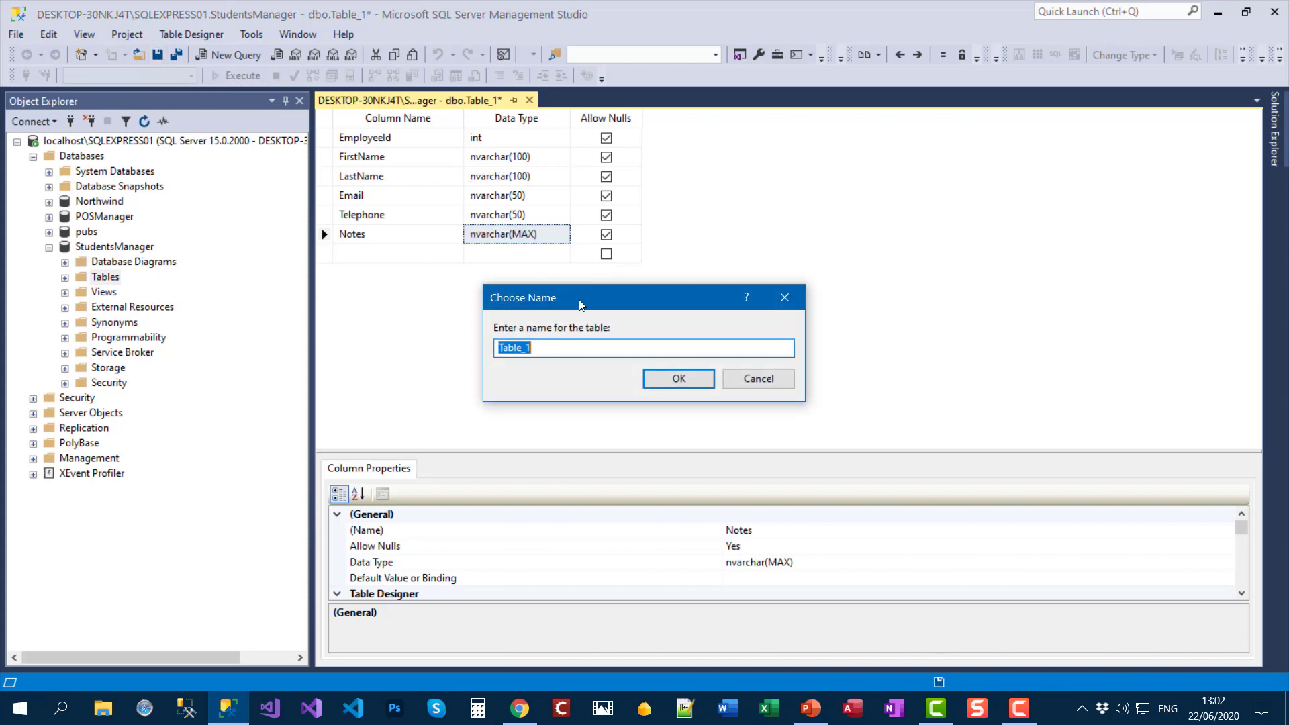
Step: Save the table under the name Employees
key(BackSpace)
text(Employees)
drag(549, 350, 545, 347)
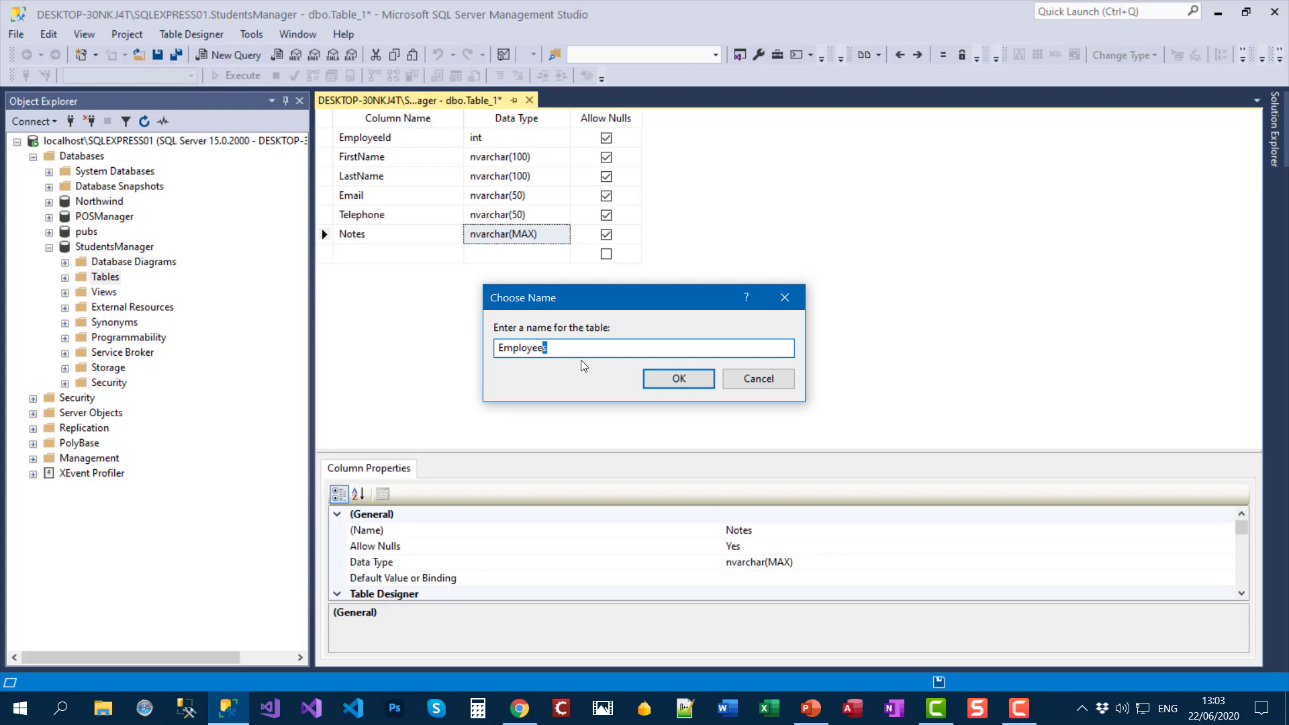
drag(550, 348, 481, 345)
click(668, 379)
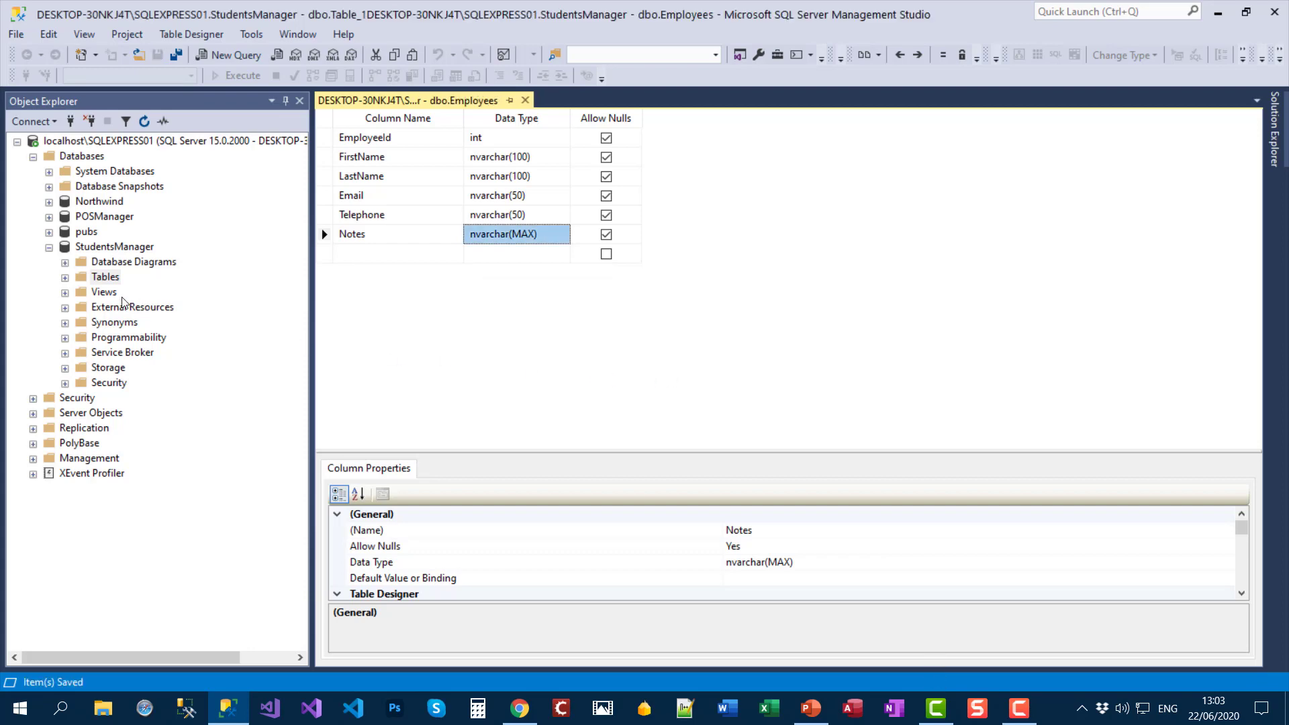
Step: Refresh StudentsManager's Tables folder so dbo.Employees is listed and selected
click(65, 278)
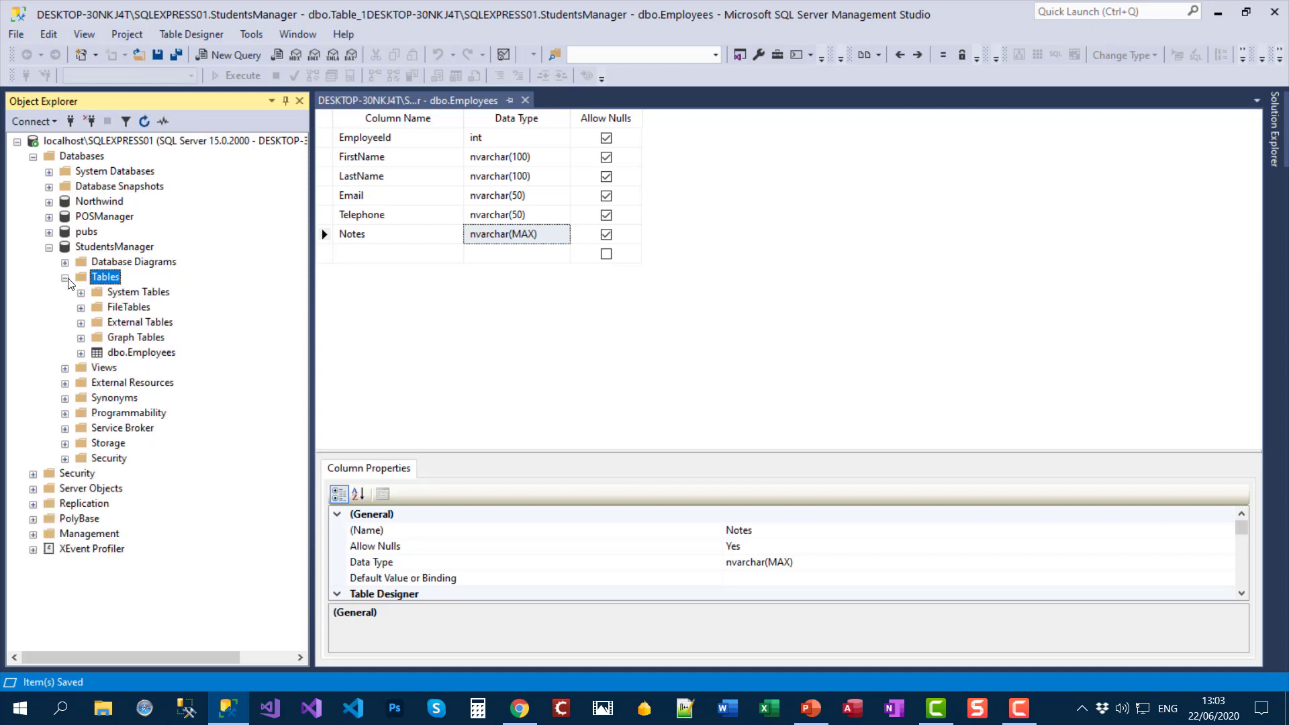
click(150, 355)
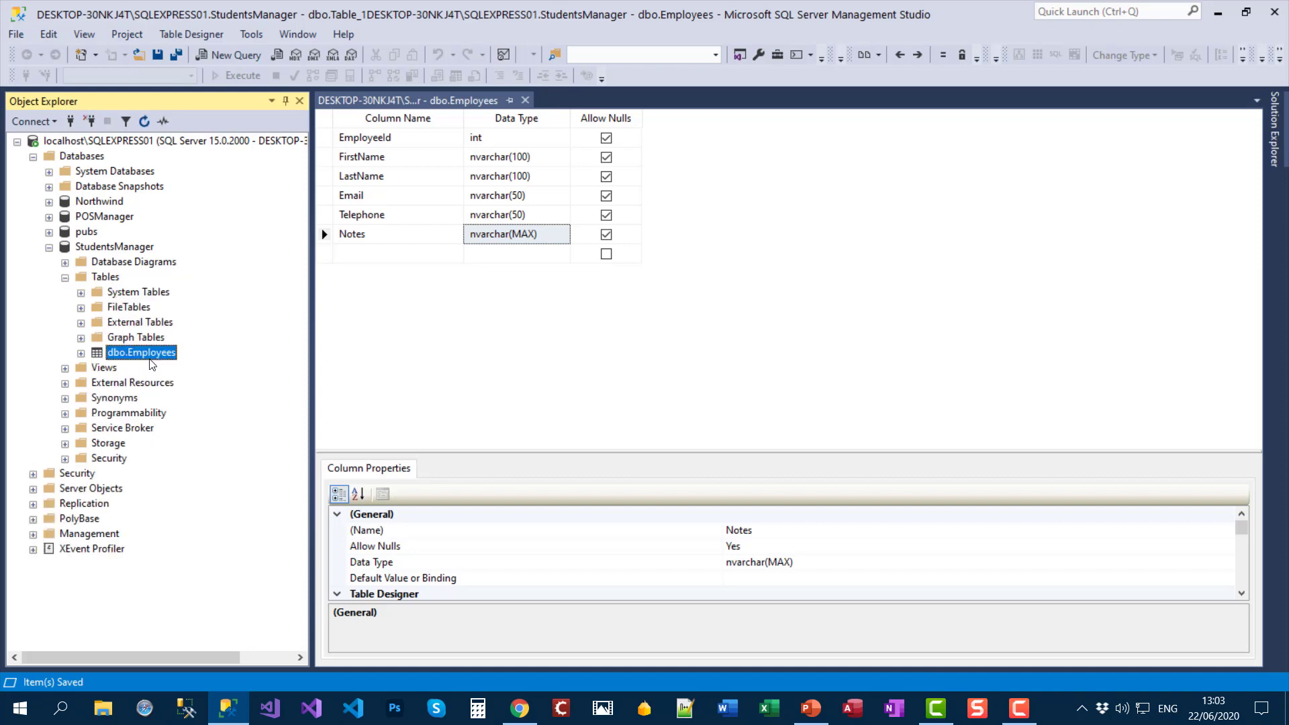
click(110, 278)
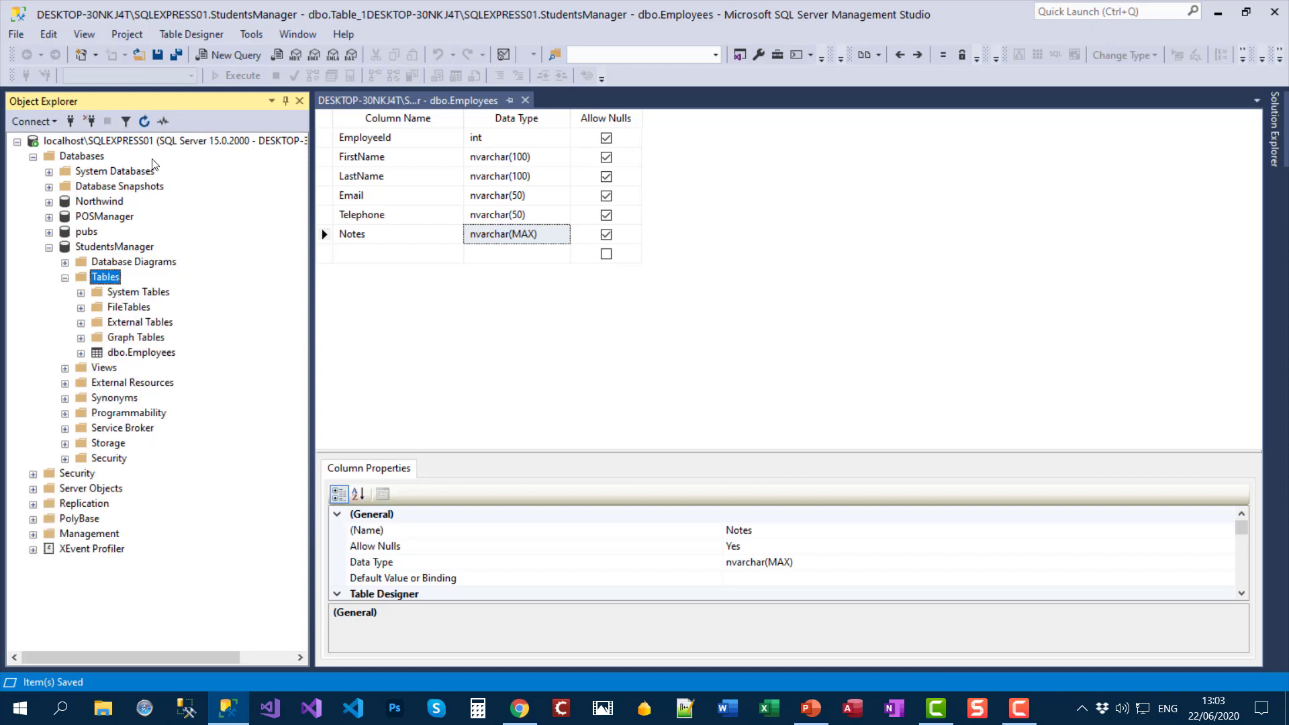
click(146, 124)
click(170, 357)
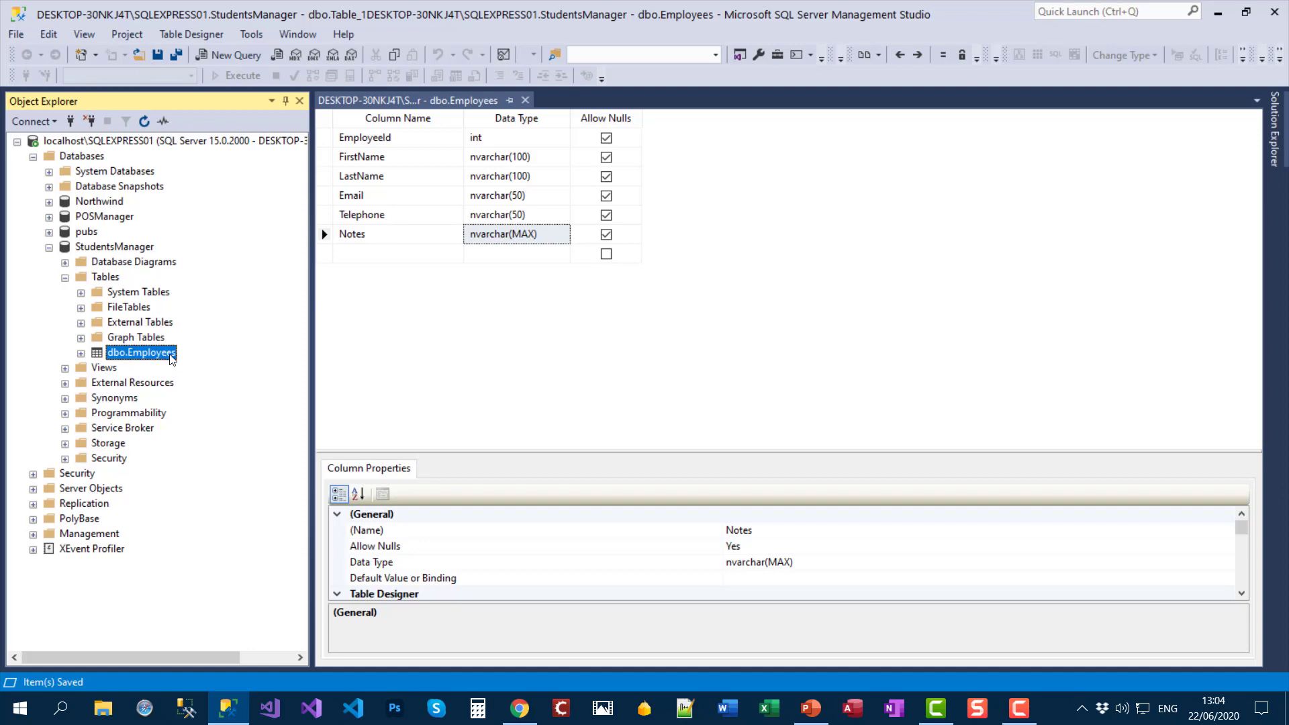
Step: Edit dbo.Employees rows and enter row 1: ID 1, the employee's name, e-mail, phone, note x
right_click(172, 360)
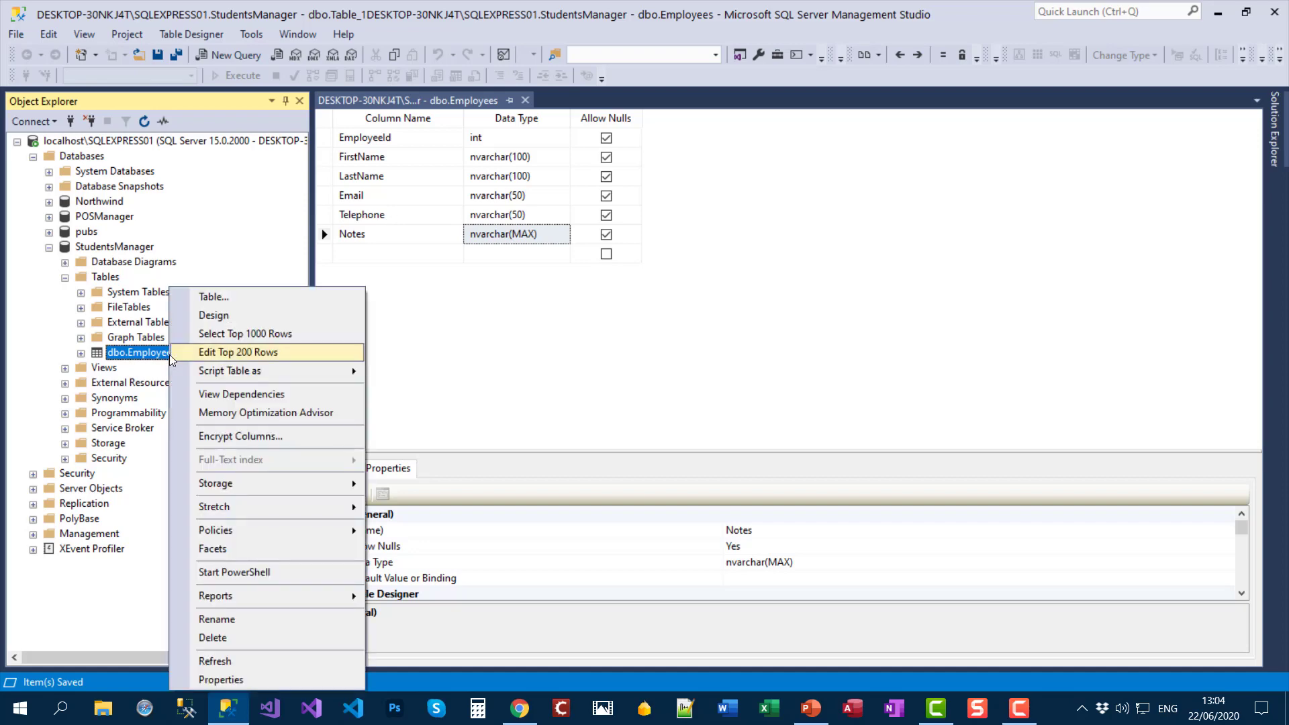
click(293, 363)
text(1)
key(Tab)
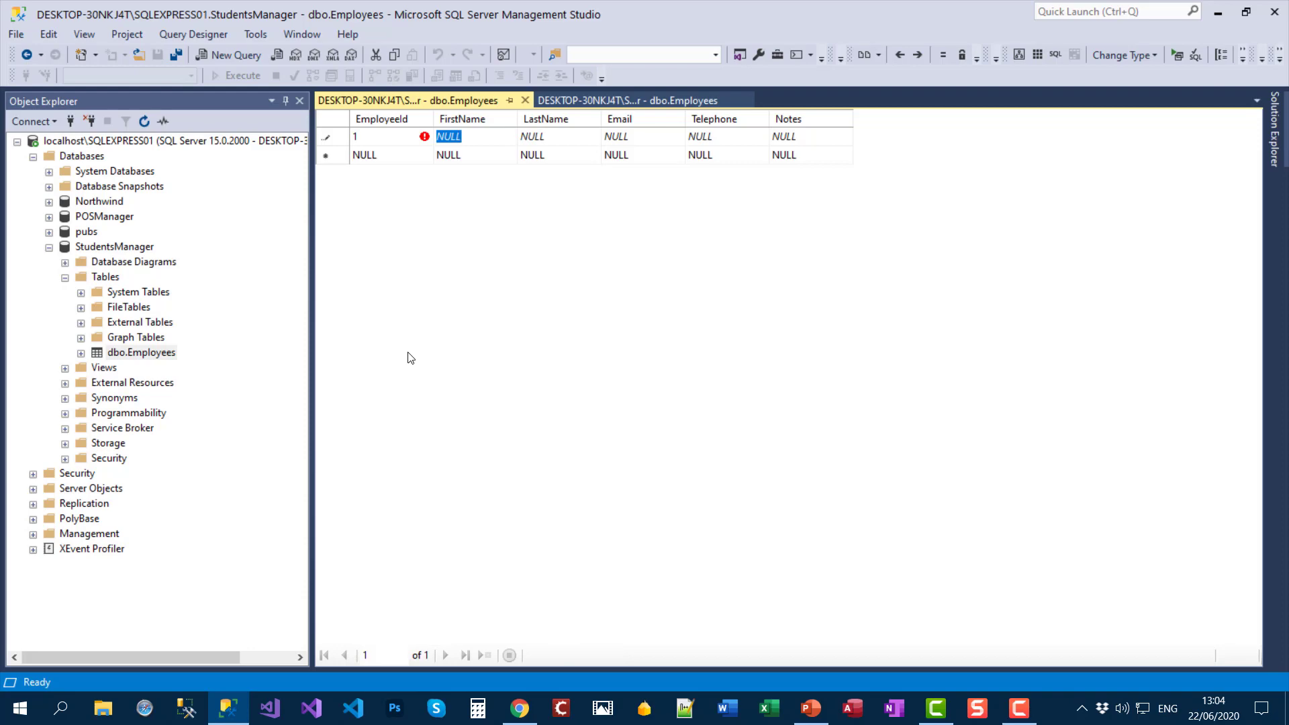
key(Tab)
key(Tab)
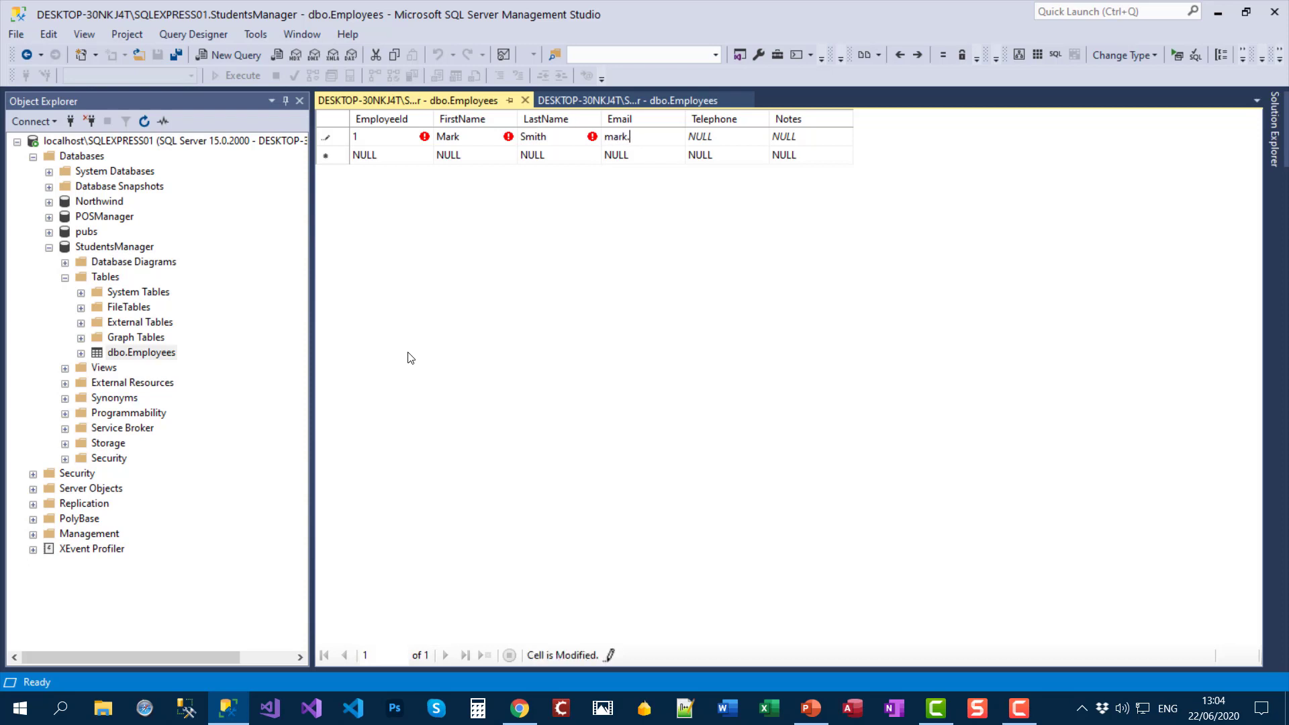
key(Tab)
key(Tab)
text(x)
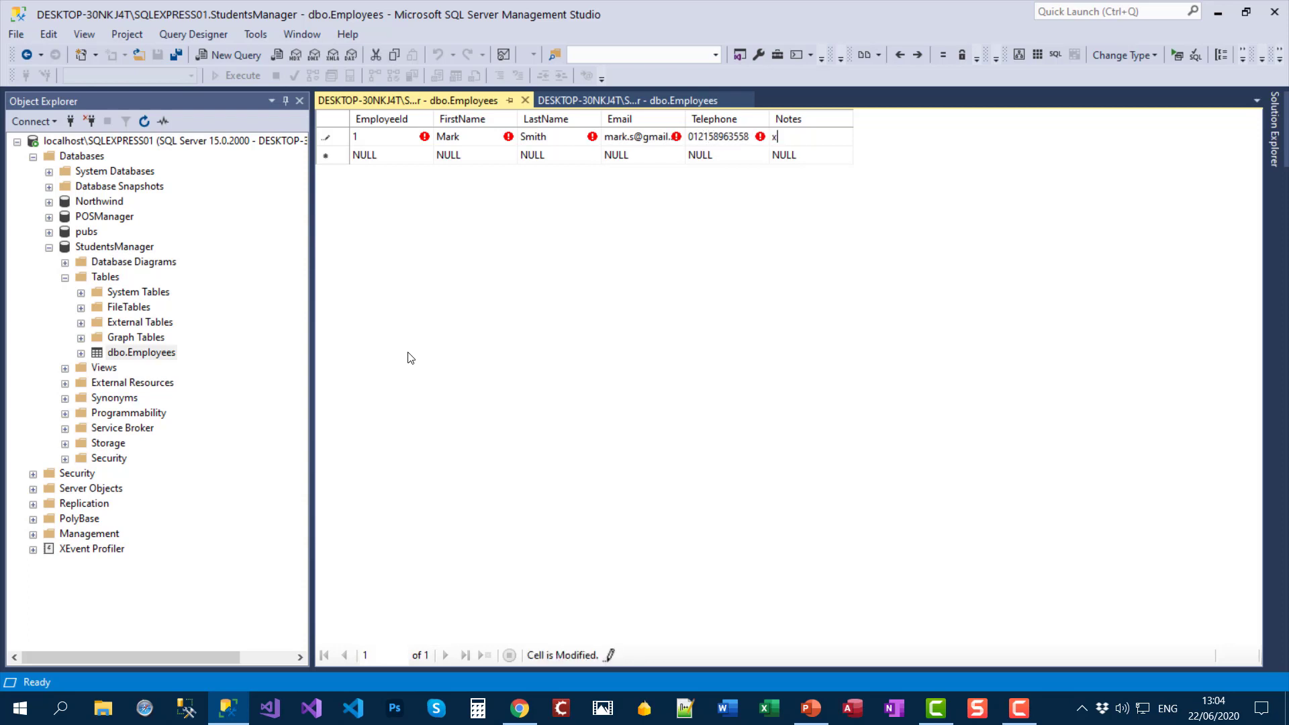
key(Tab)
Step: Enter row 2 (ID 2, employee's name, e-mail, phone, note x) and start row 3 with ID 3
text(2)
key(Tab)
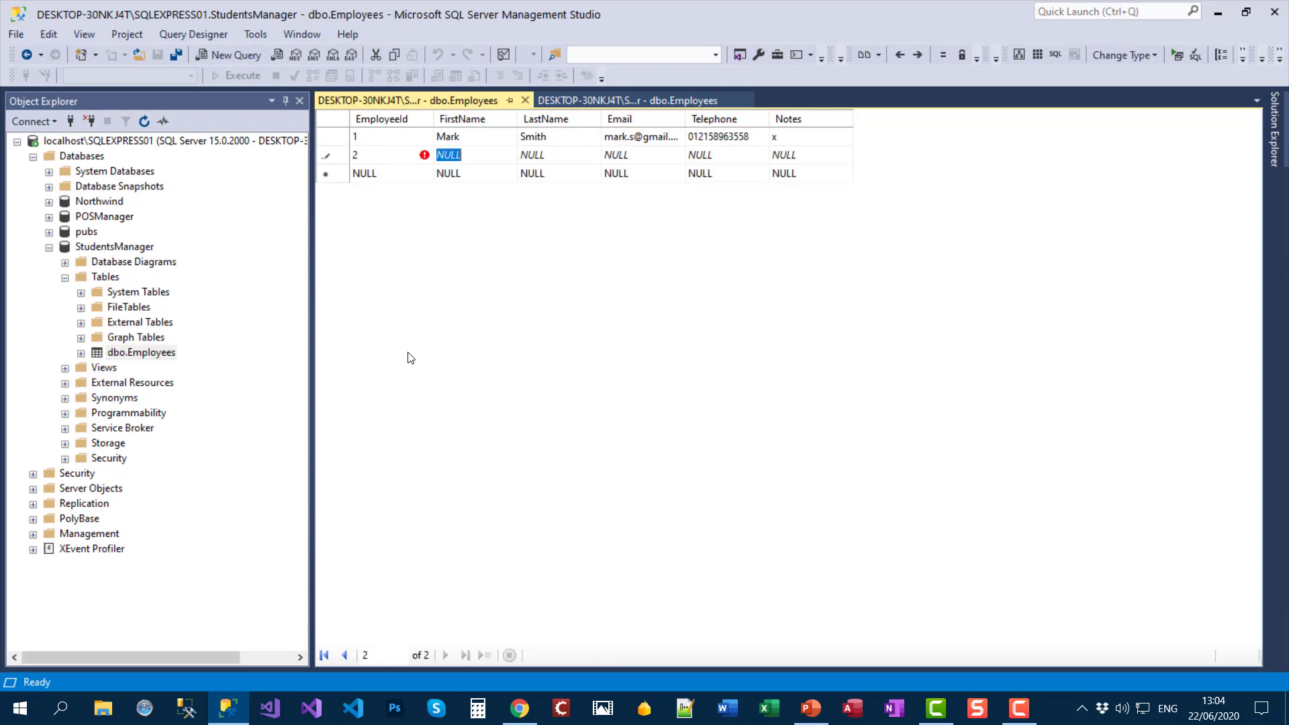
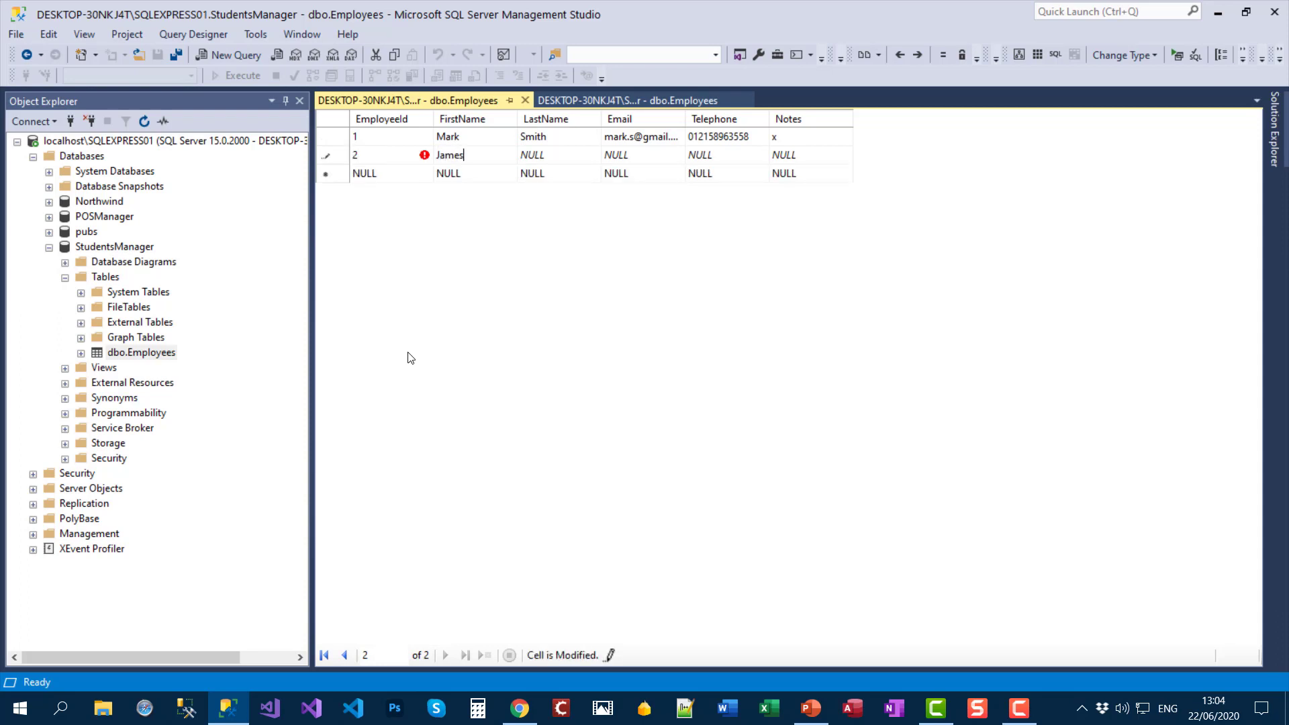
key(Tab)
key(Tab)
key(Tab)
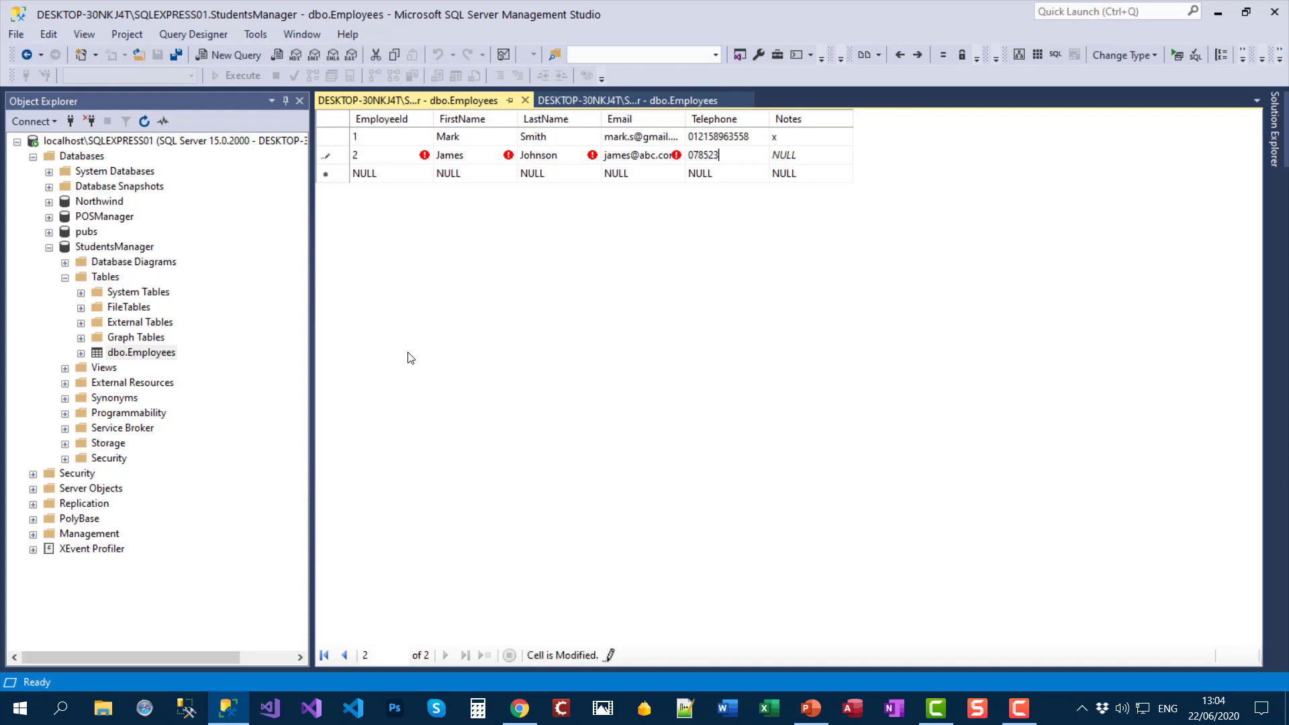
key(Tab)
text(x)
key(Tab)
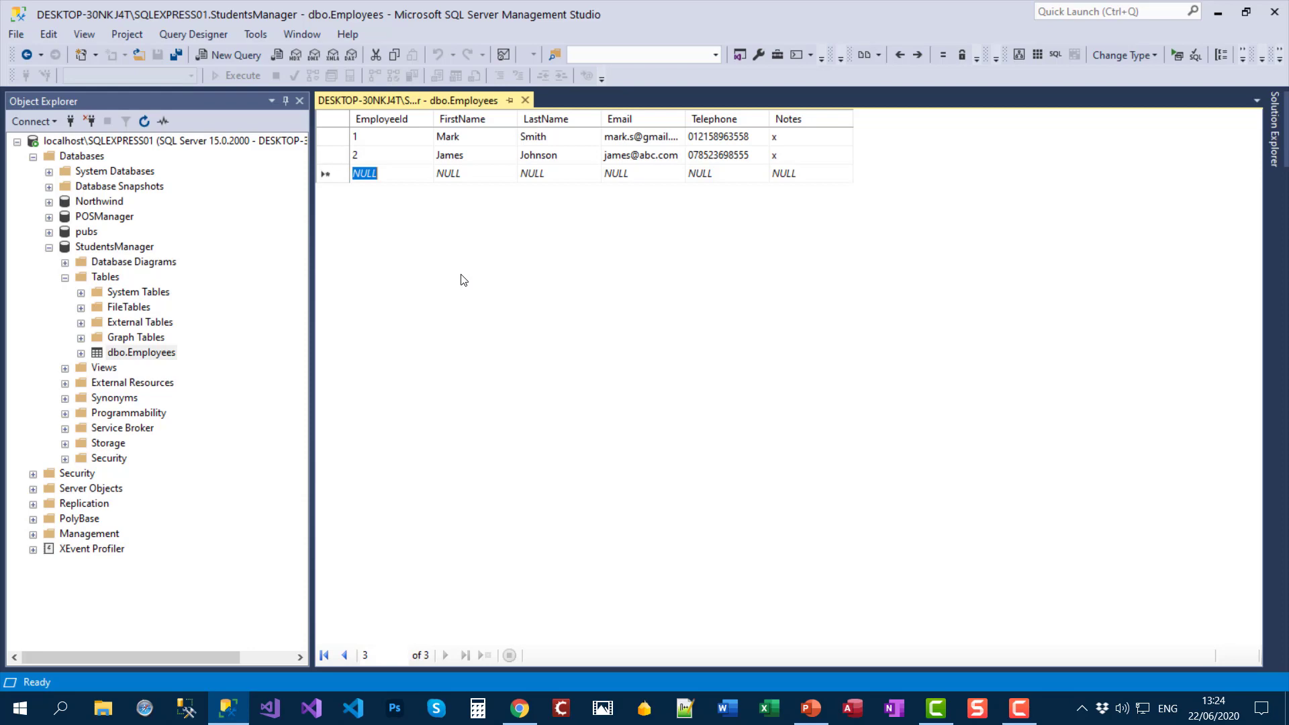
text(3)
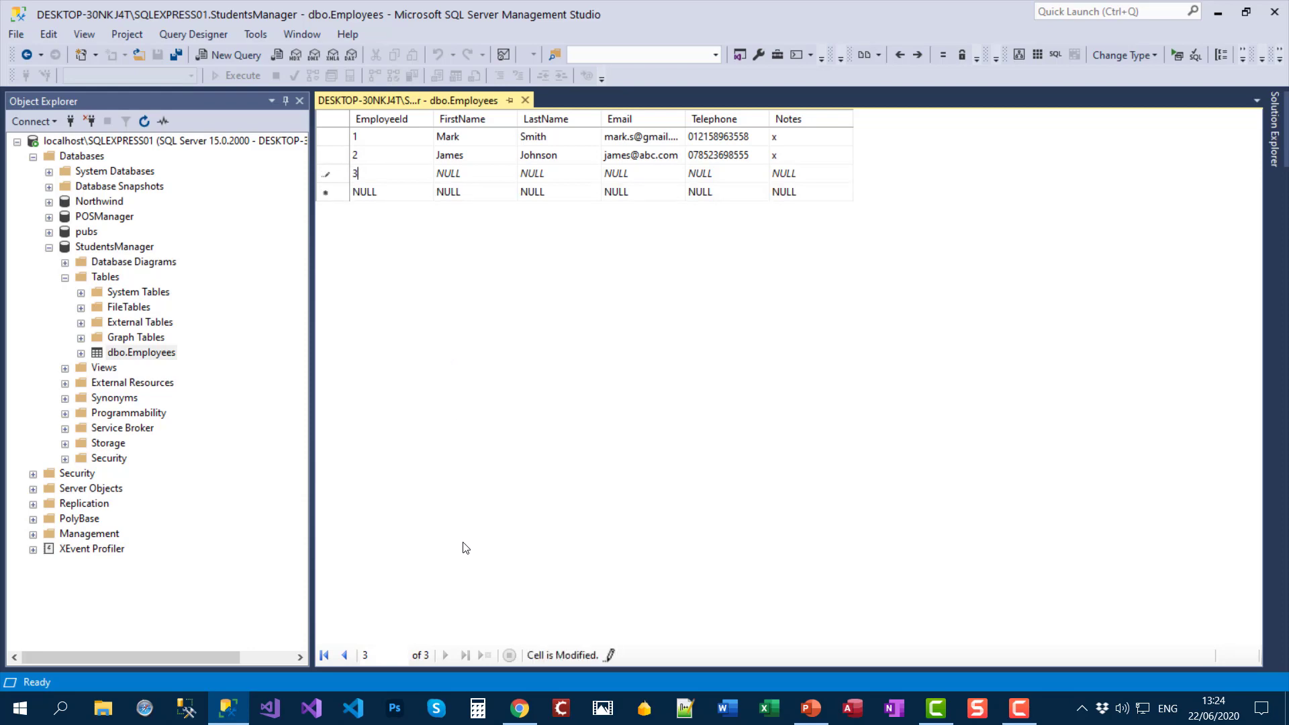
click(520, 708)
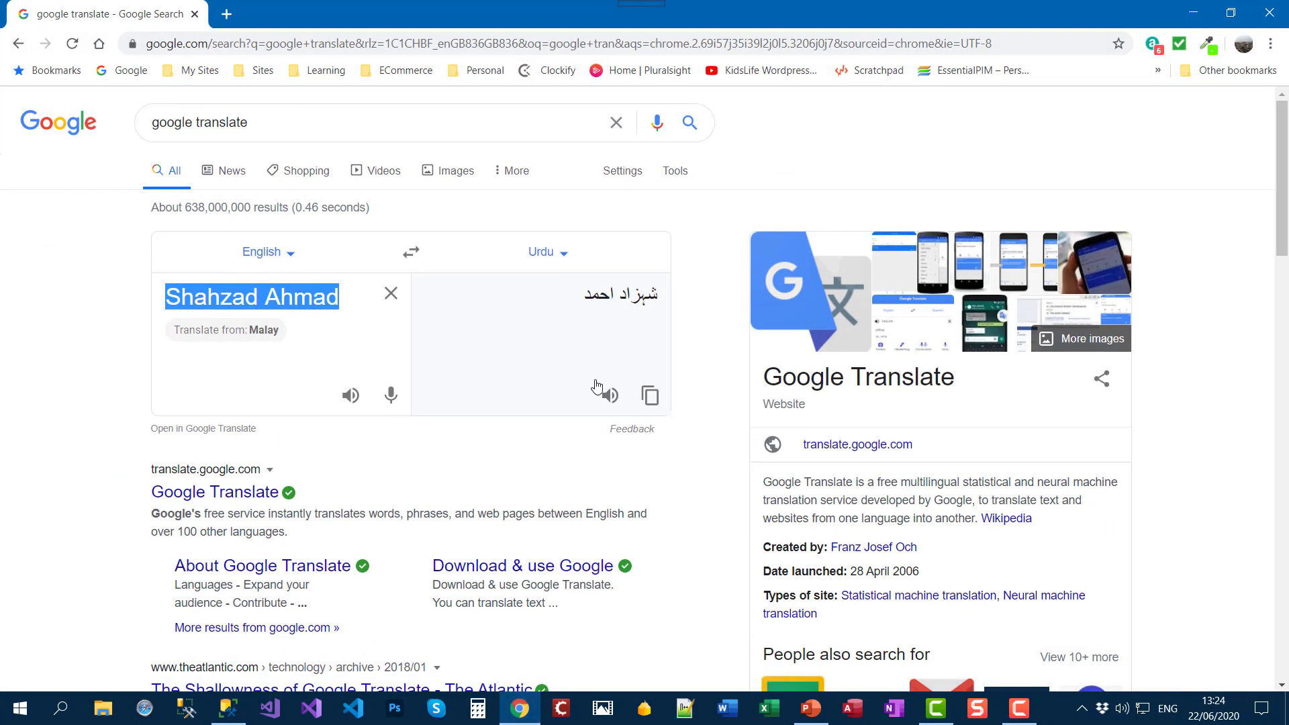
Step: Copy the Urdu first name from Google Translate into row 3's FirstName cell
drag(624, 294, 682, 299)
key(ctrl+c)
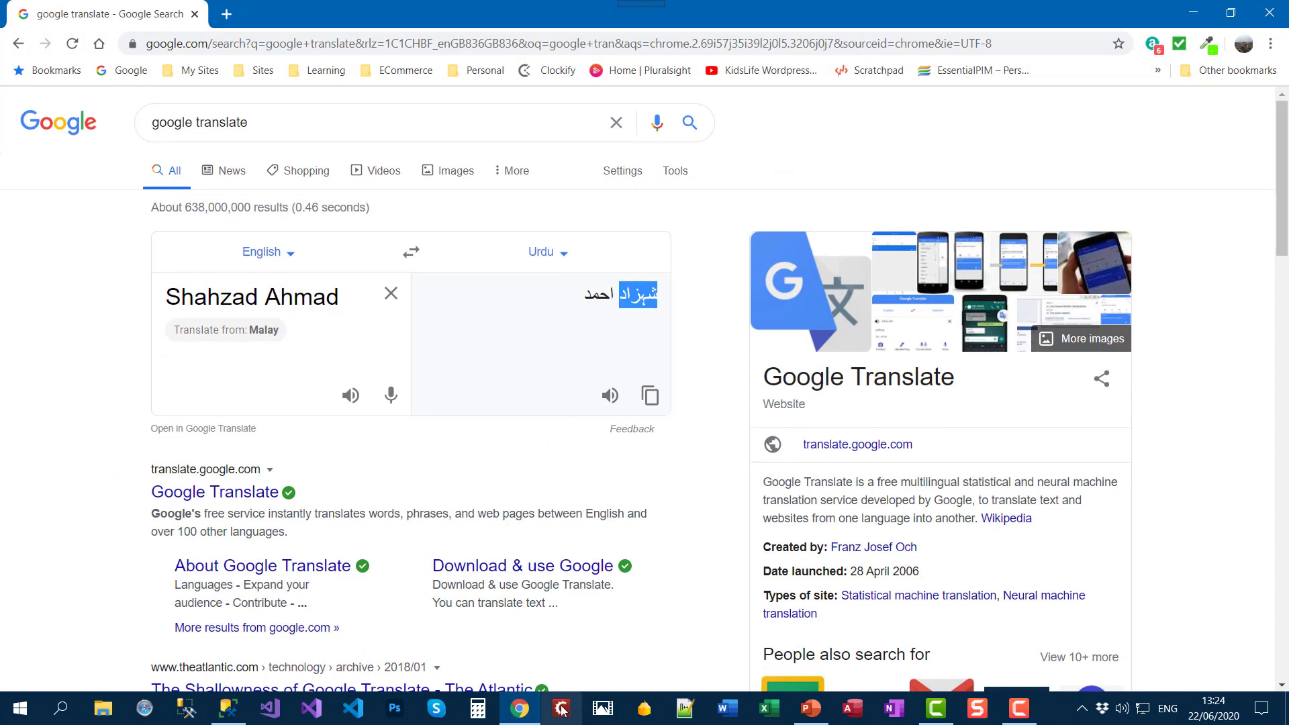
click(229, 709)
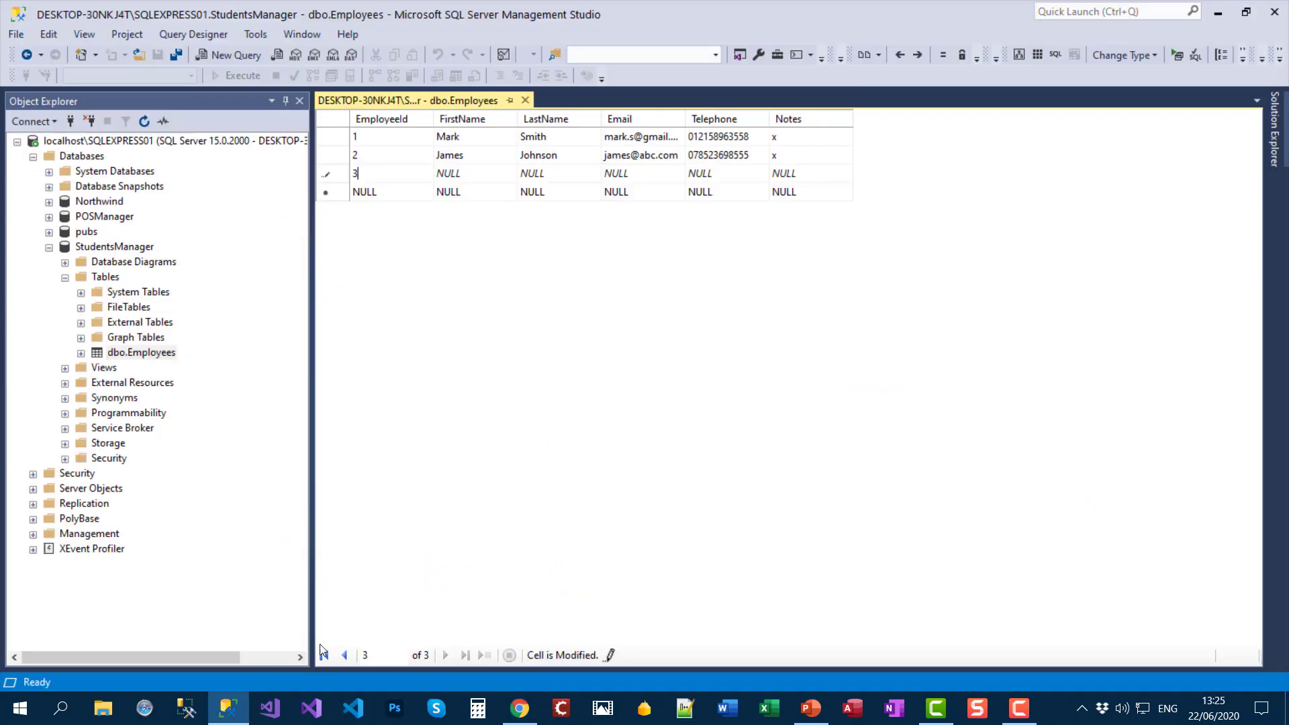
click(472, 176)
key(ctrl+v)
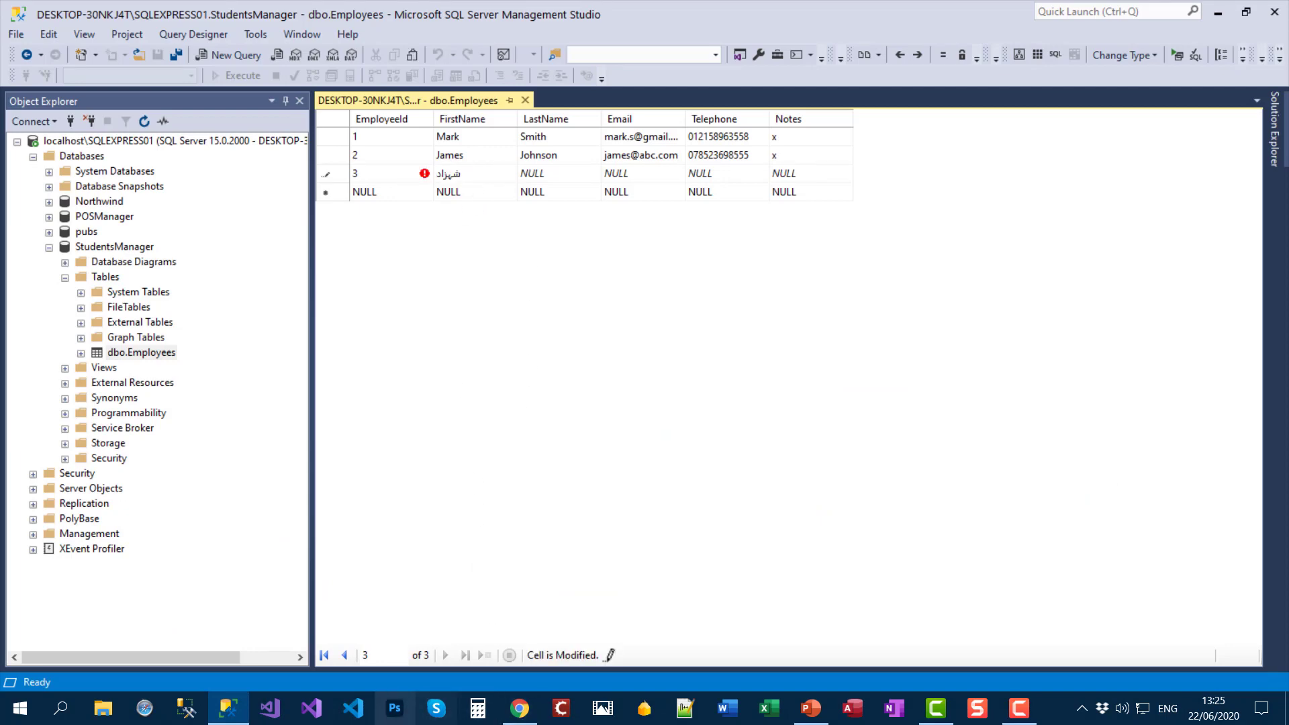
Step: Copy the Urdu surname from the translation and select row 3's LastName cell
click(519, 708)
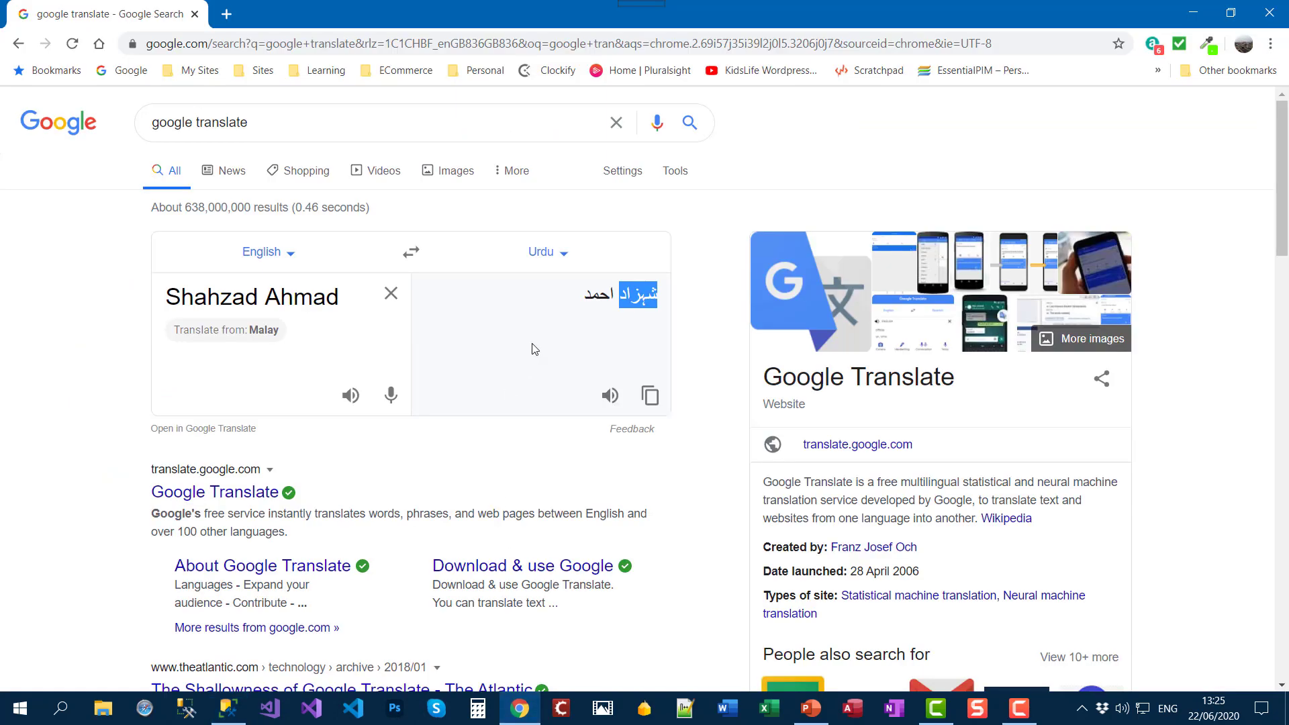
drag(616, 294, 586, 294)
key(ctrl+c)
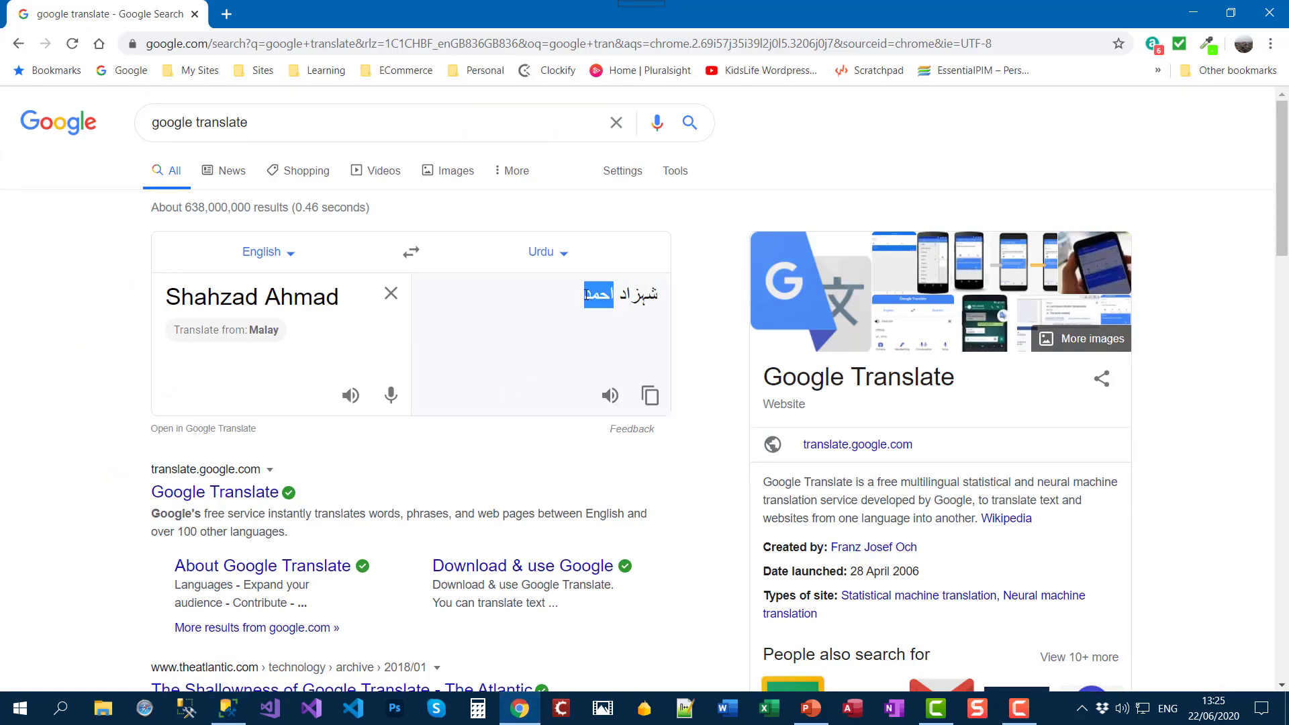
click(228, 708)
click(567, 175)
Step: Paste the Urdu surname, then fill row 3's e-mail, telephone and note x, committing the row
key(ctrl+v)
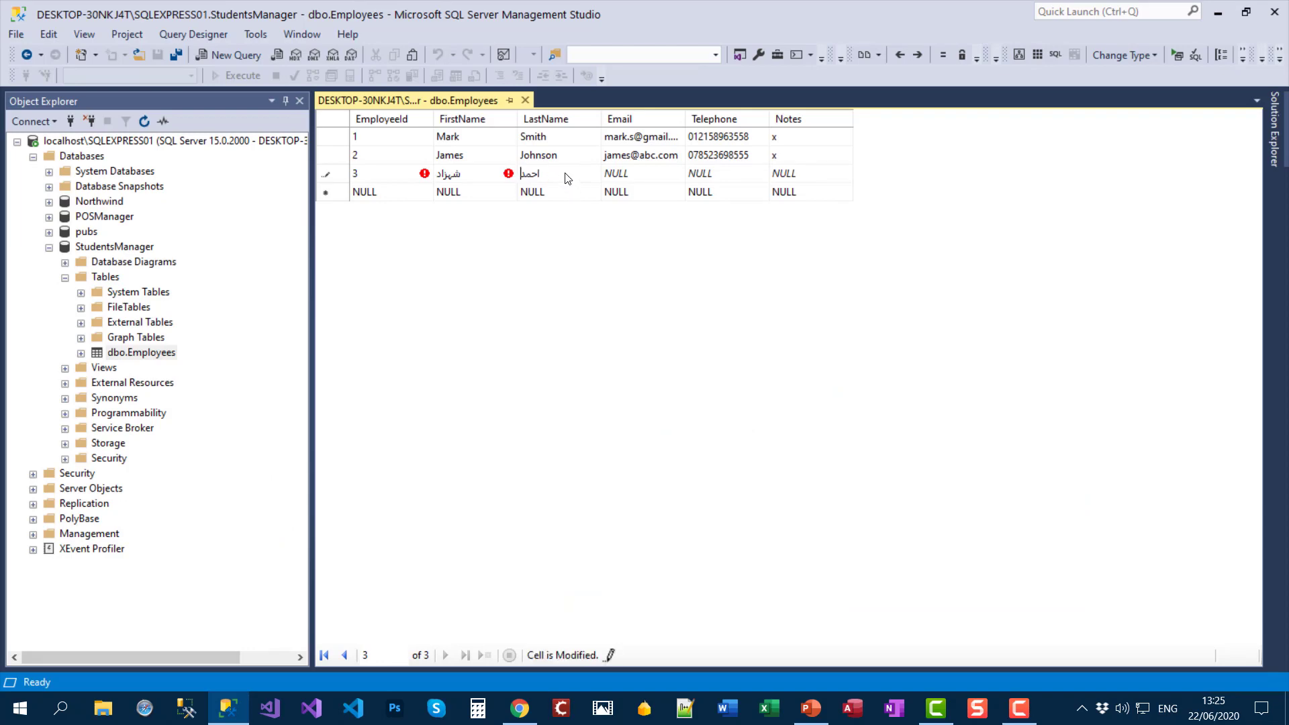
key(Tab)
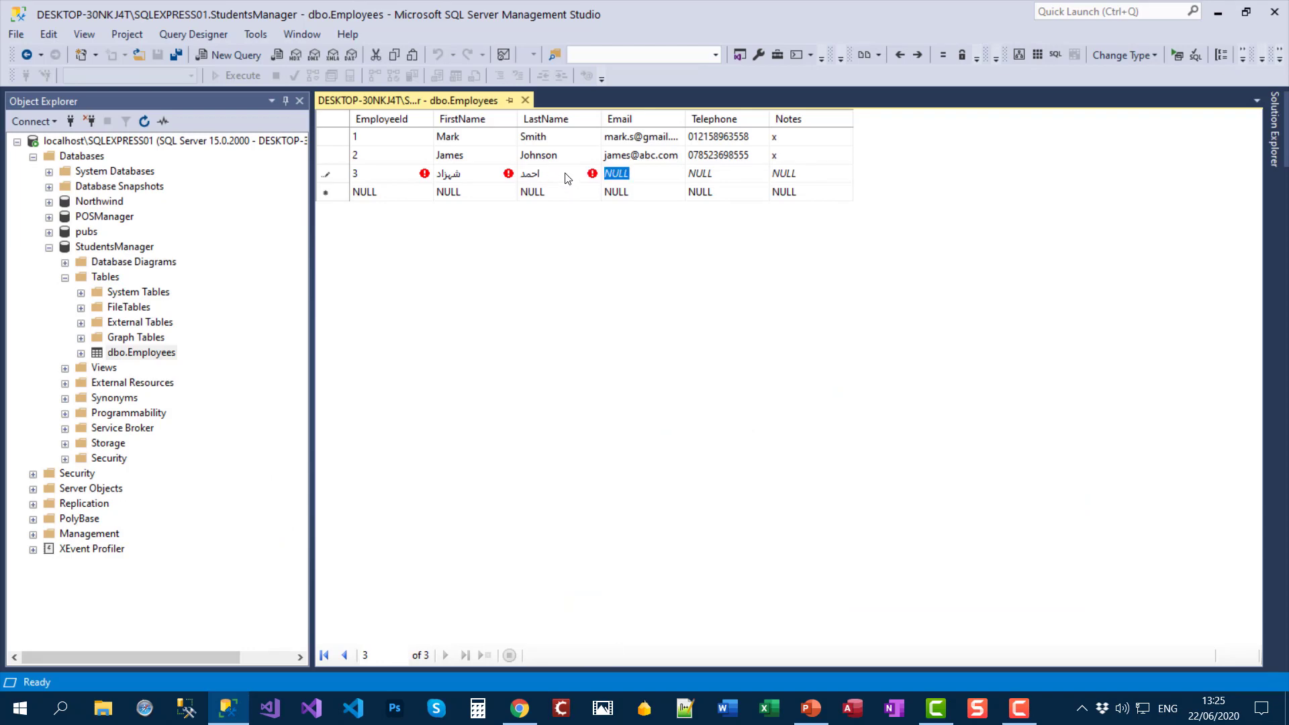
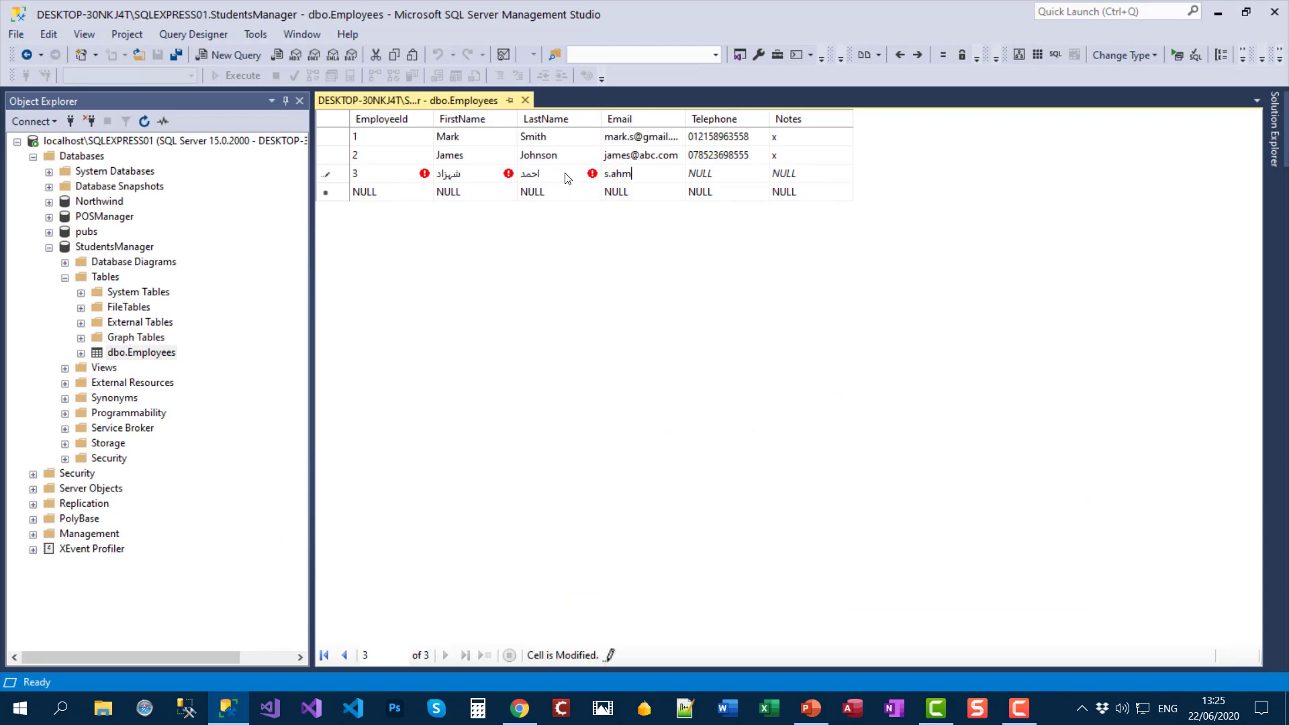
key(Tab)
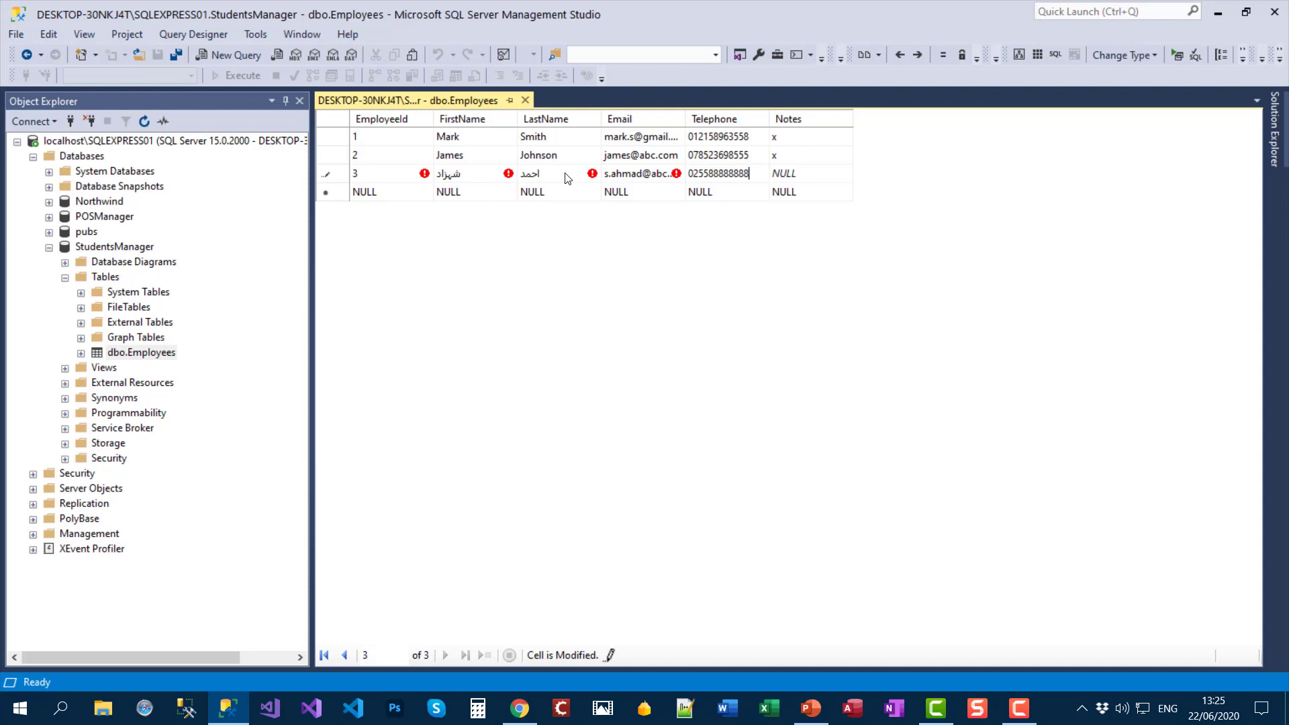
key(Tab)
text(x)
key(Tab)
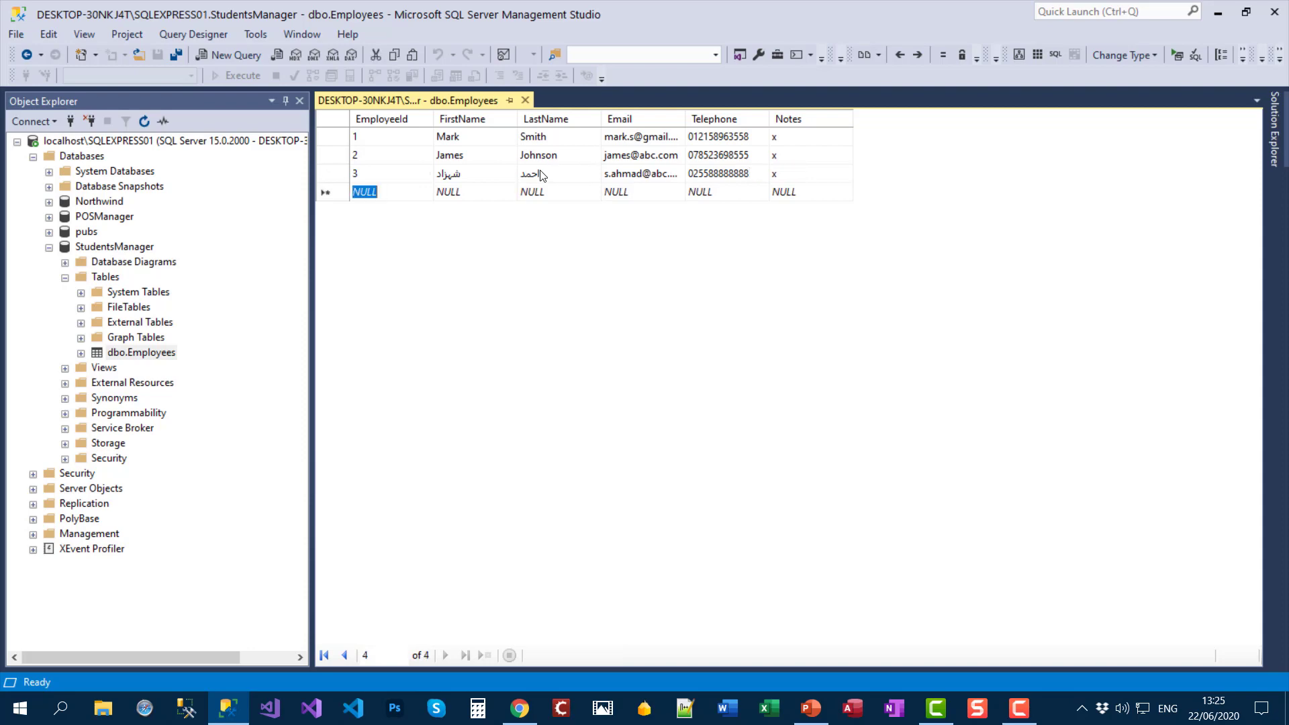
click(505, 177)
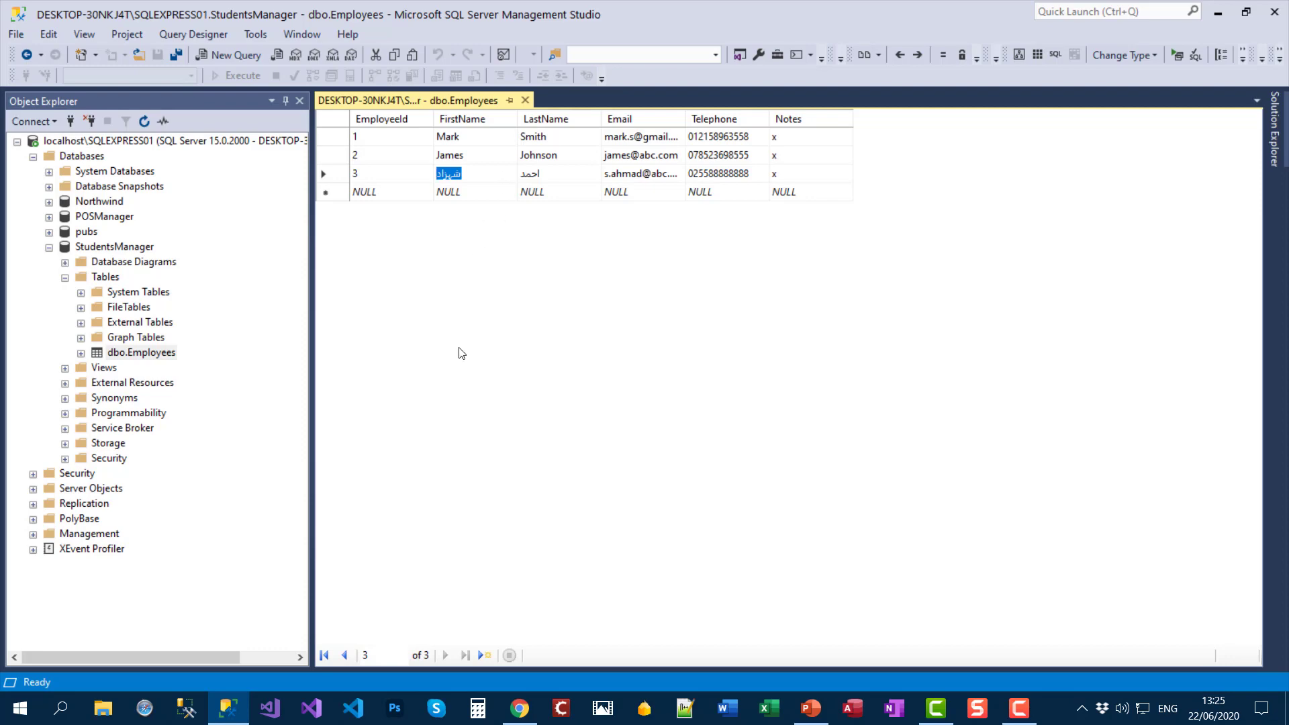
Step: Start row 4 with EmployeeId 4 and paste the Hindi first name into FirstName
click(520, 707)
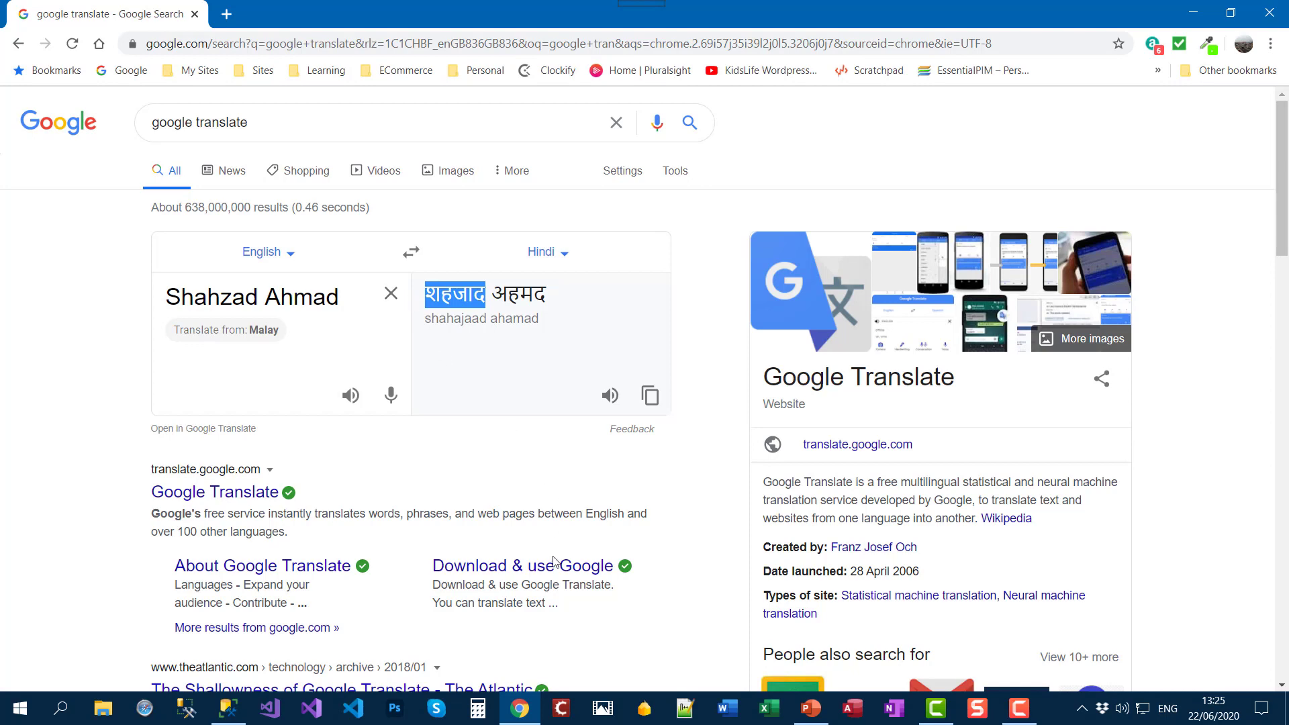
click(235, 711)
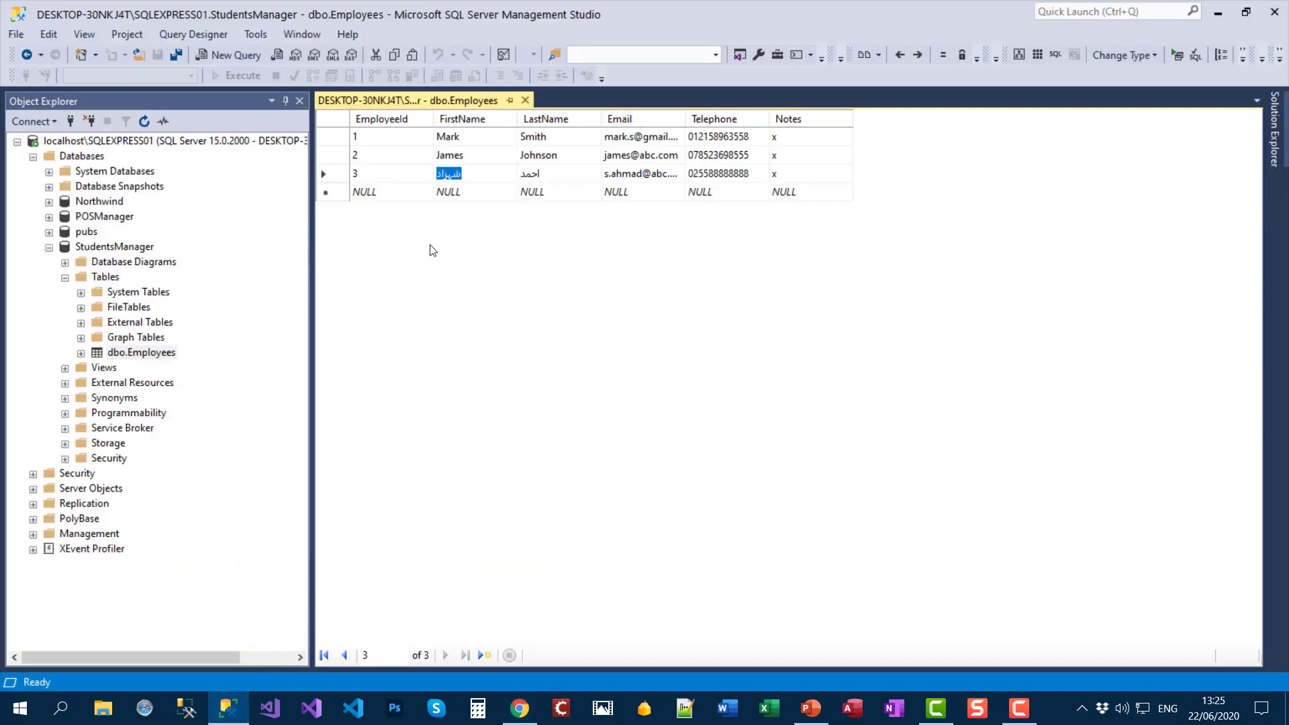
click(391, 191)
text(4)
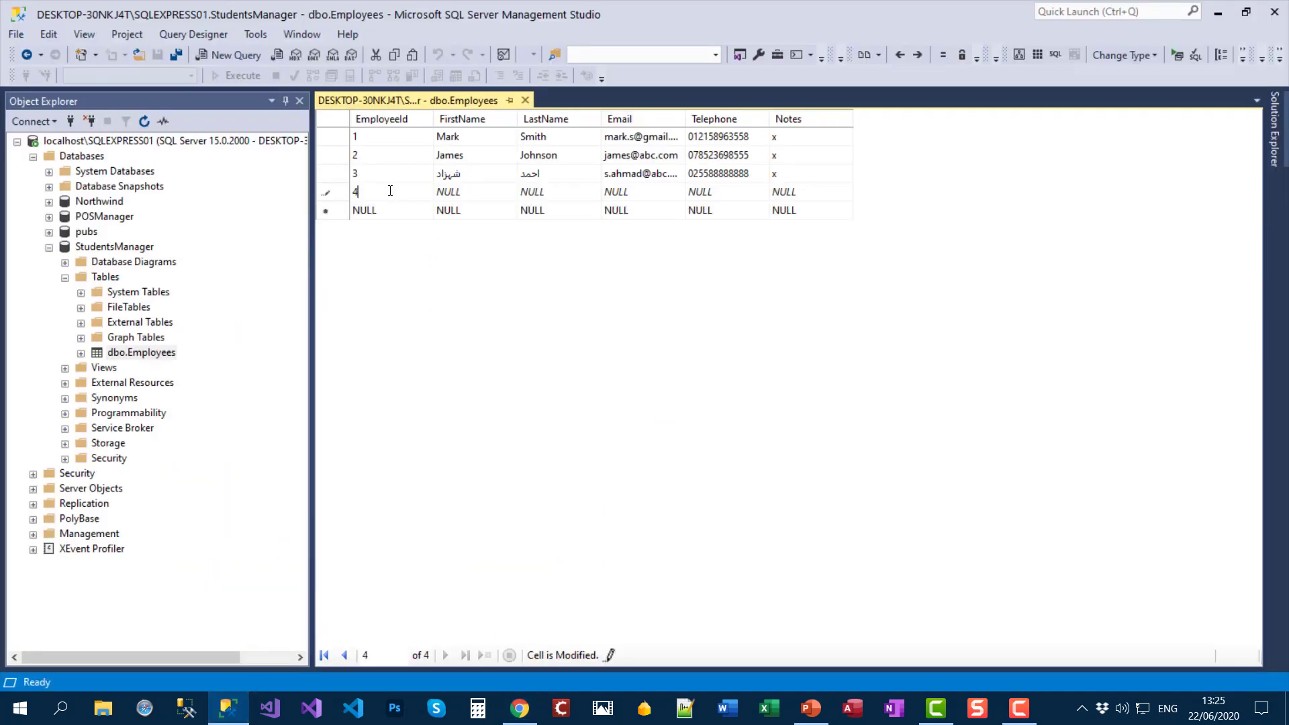
click(474, 193)
text(शहजाद)
Step: Copy the Hindi surname from Google Translate into row 4's LastName
click(521, 705)
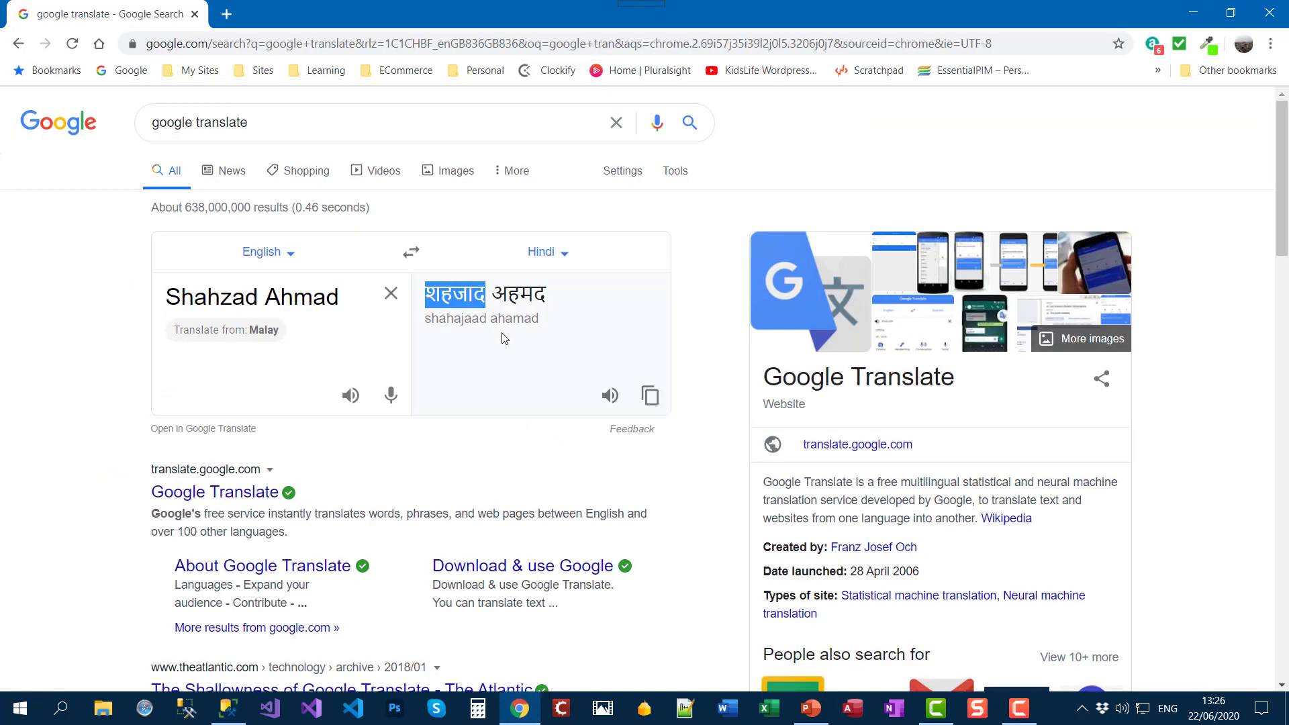
double_click(516, 293)
key(ctrl+c)
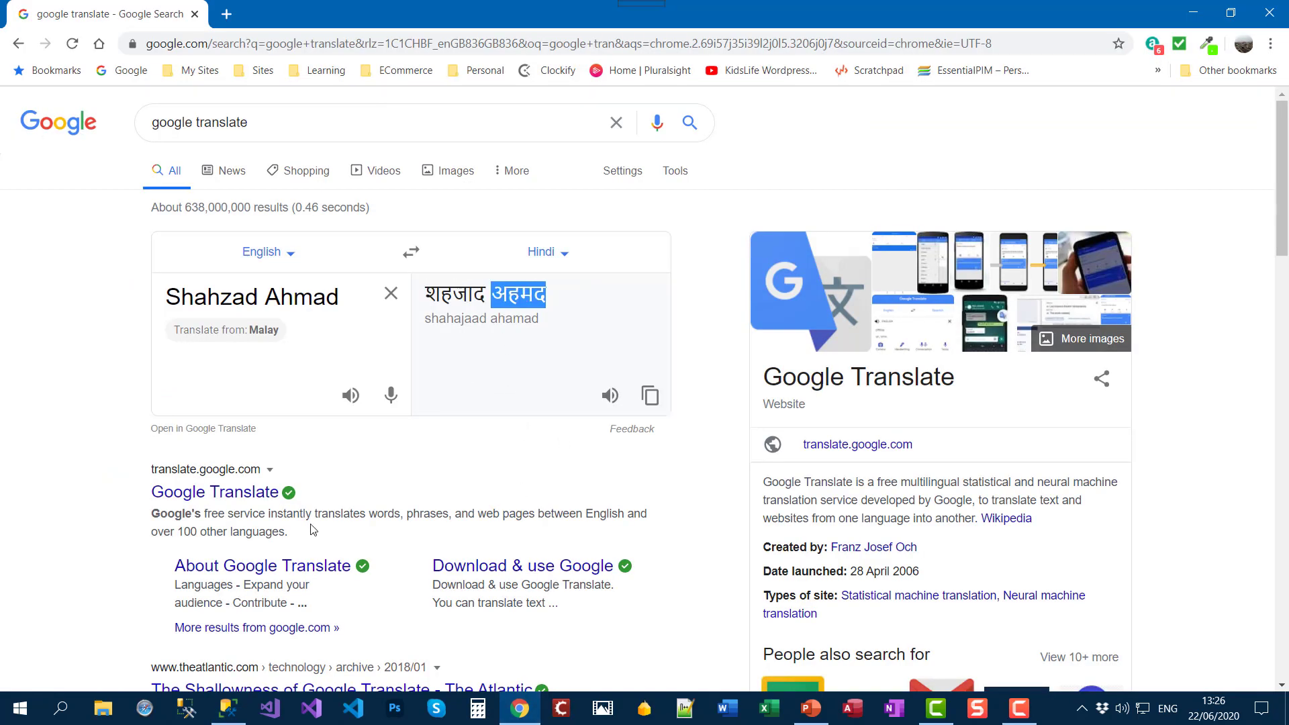
click(228, 709)
click(549, 193)
key(ctrl+v)
Step: Fill row 4's e-mail, telephone number and note c, then leave the row to commit it
key(Tab)
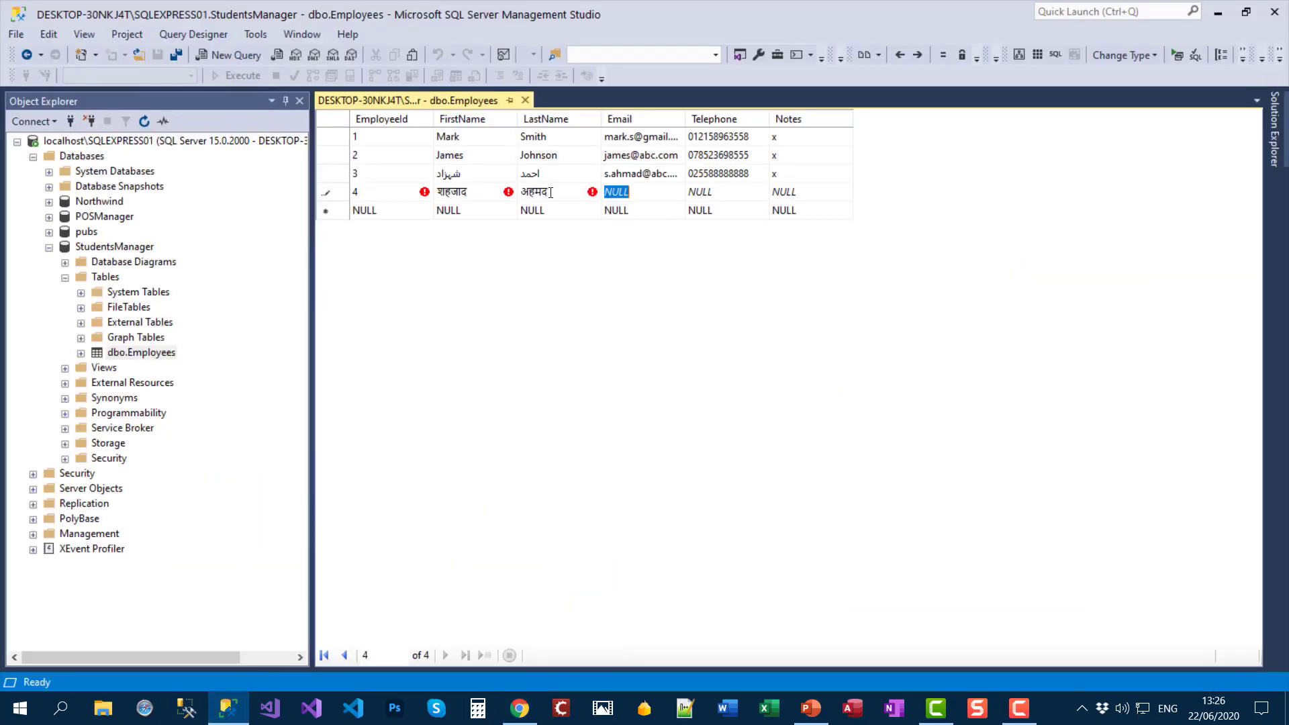
key(Tab)
key(Tab)
text(c)
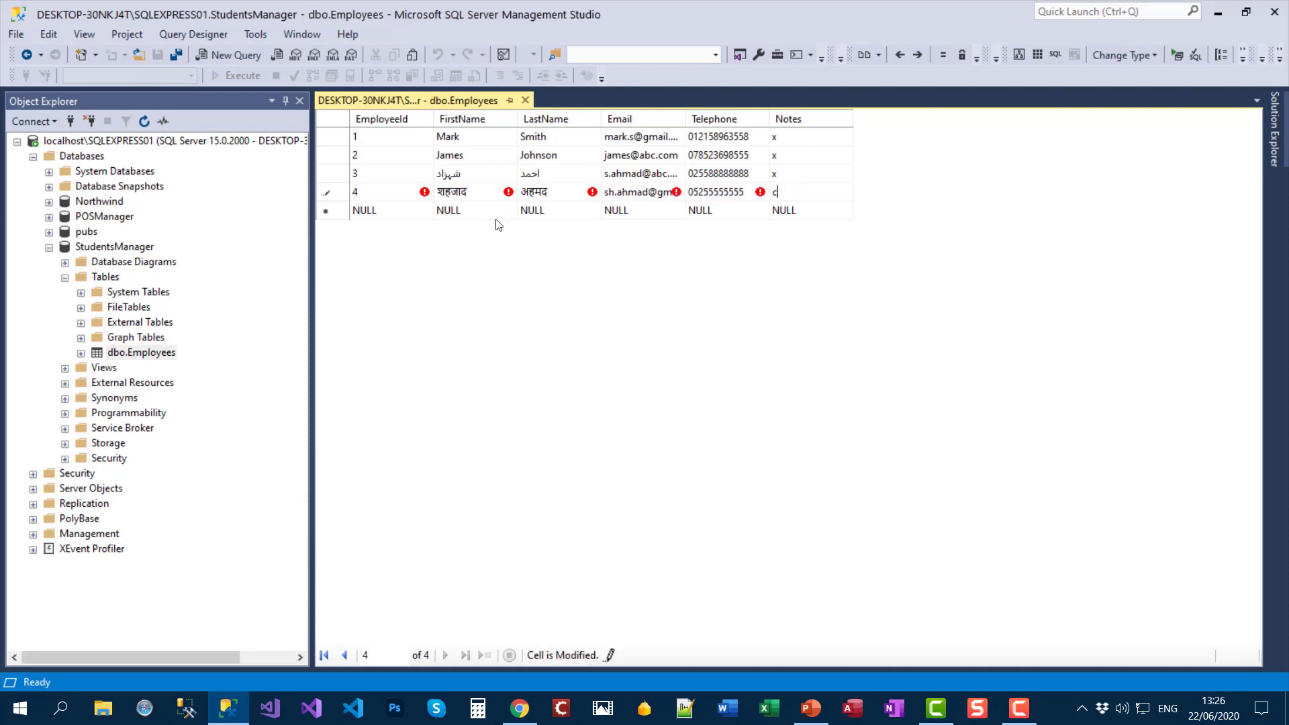
click(475, 212)
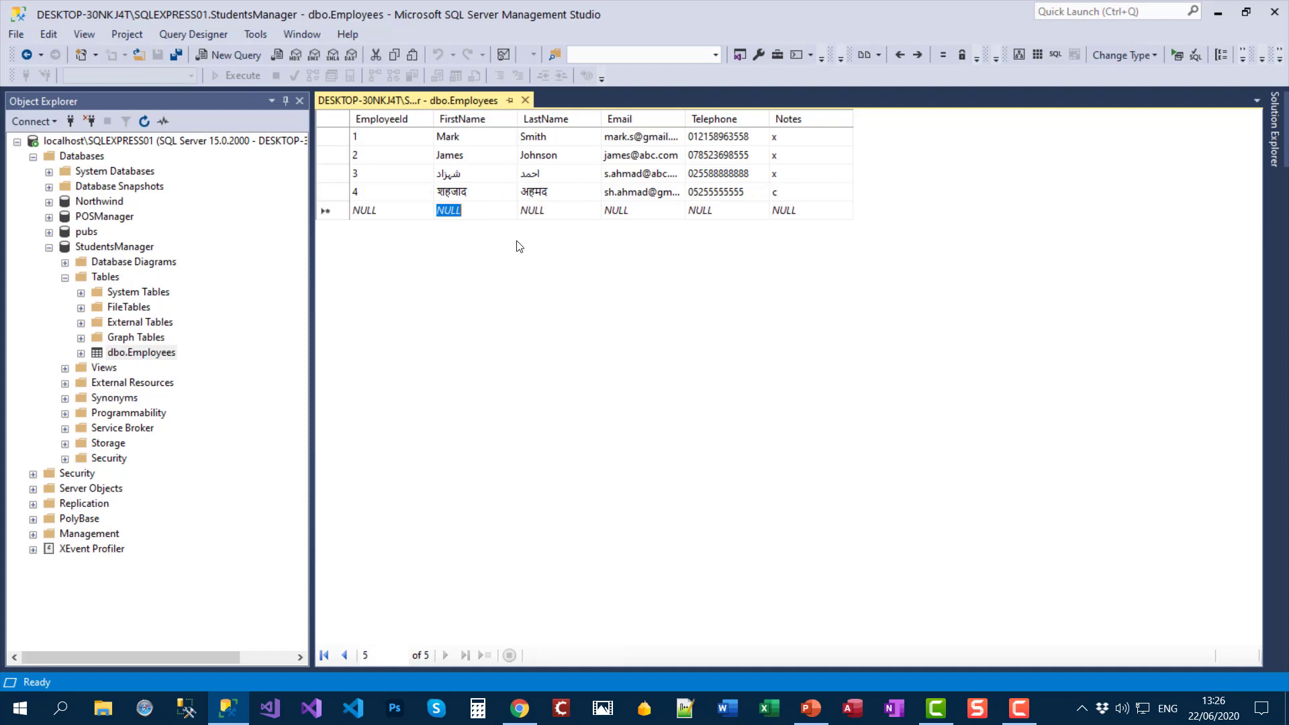